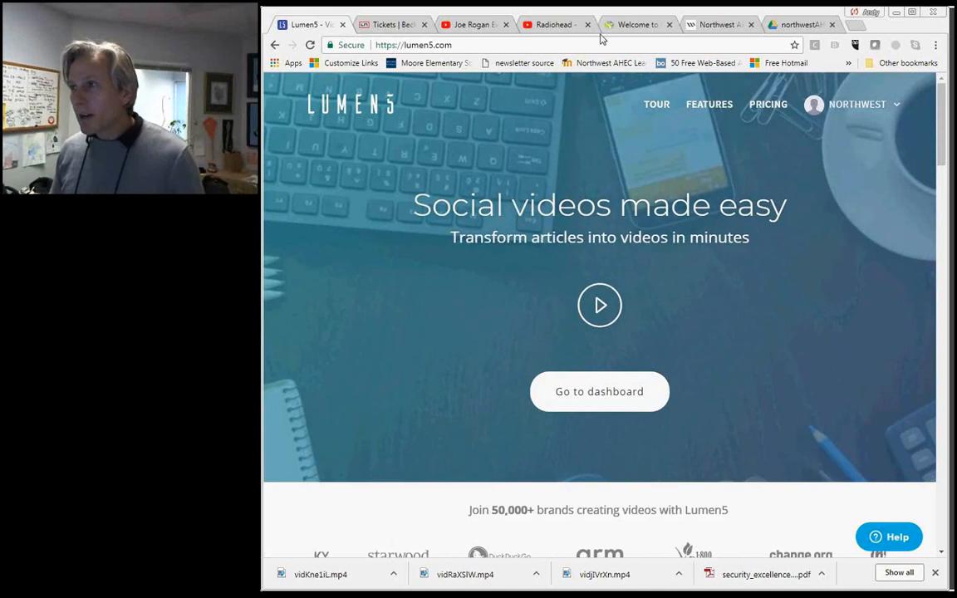
Open the Lumen5 dashboard and start creating a new video
{"action": "left_click", "coordinate": [858, 26]}
{"action": "left_click", "coordinate": [730, 26]}
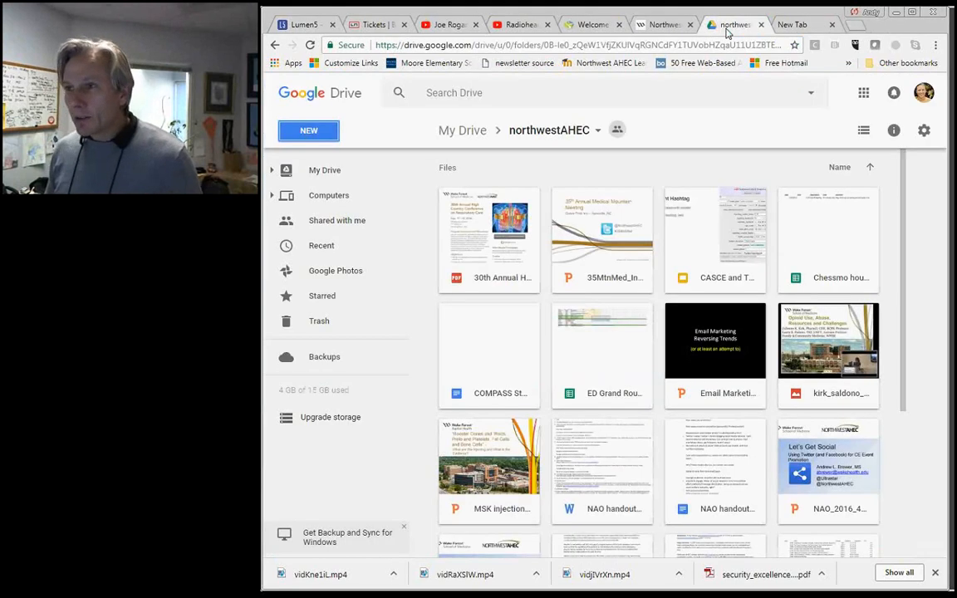
{"action": "left_click", "coordinate": [304, 25]}
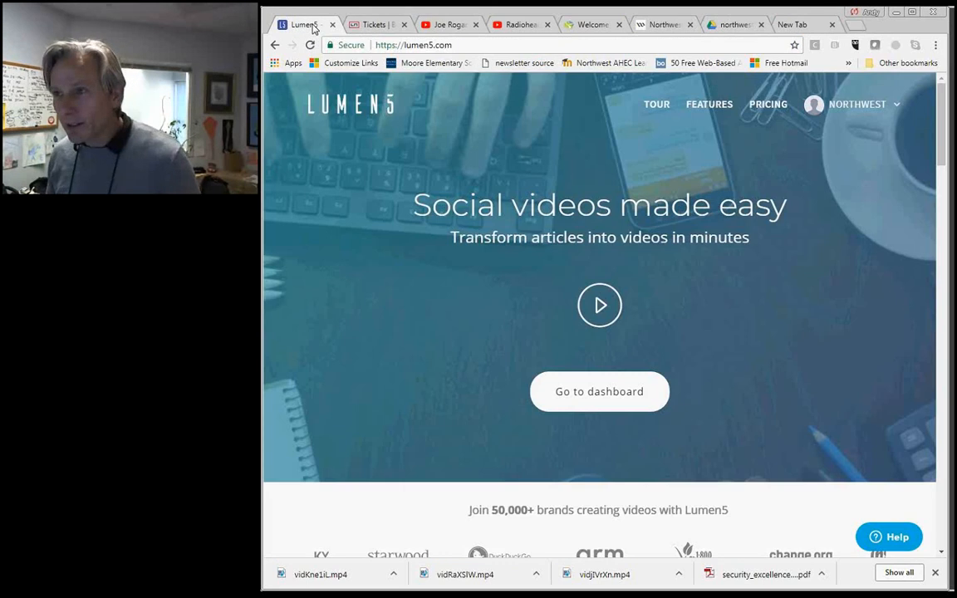
{"action": "left_click", "coordinate": [602, 395]}
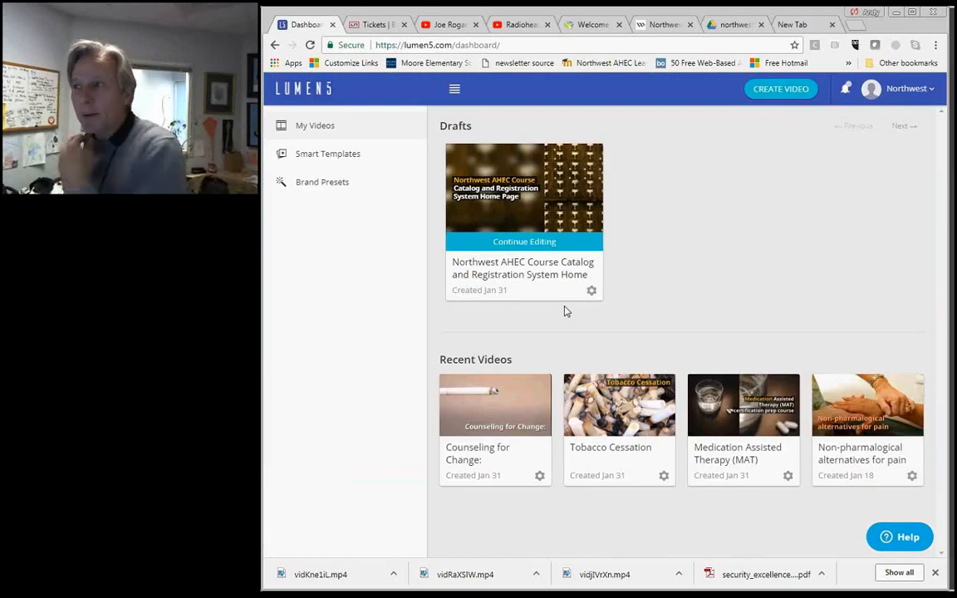
{"action": "left_click", "coordinate": [776, 89]}
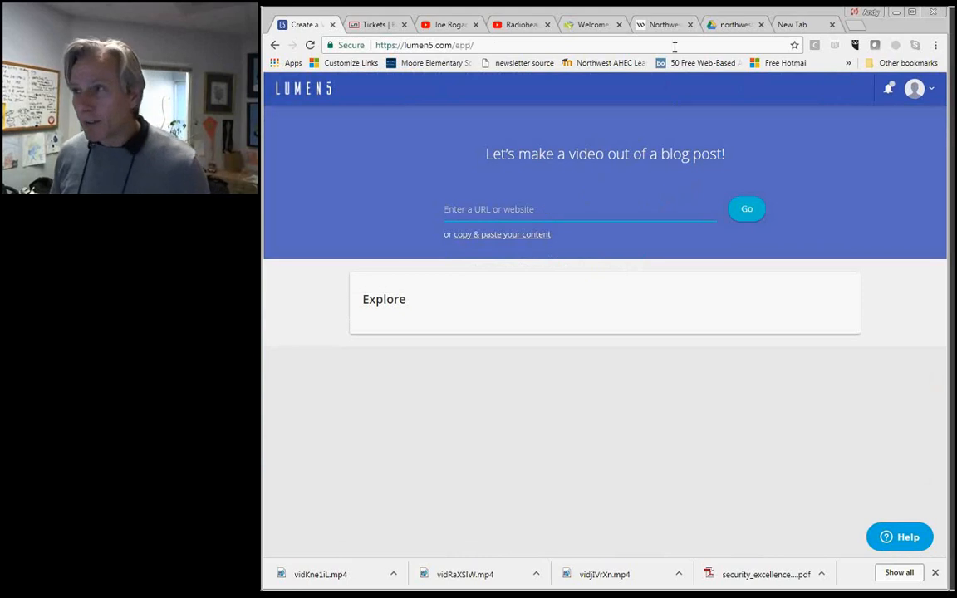
Switch to Google Drive and create a new Google Sites page in the shared northwestAHEC folder
{"action": "left_click", "coordinate": [724, 25]}
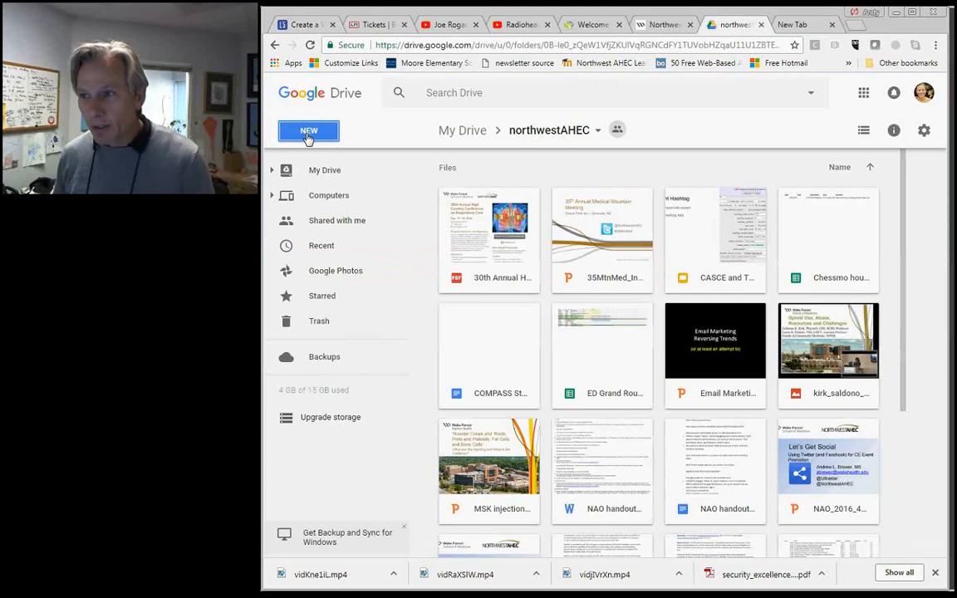
{"action": "left_click", "coordinate": [309, 134]}
{"action": "mouse_move", "coordinate": [325, 301]}
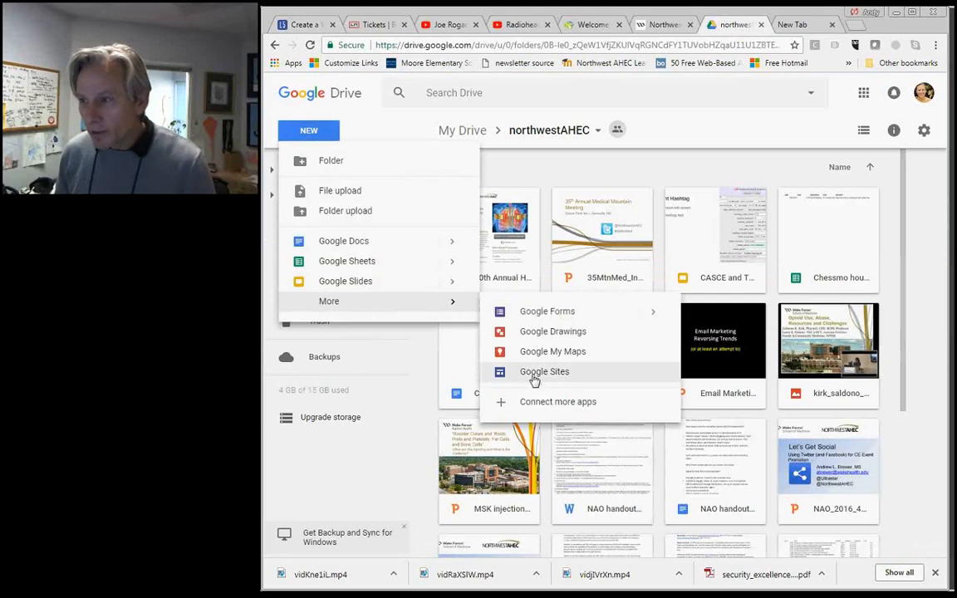
{"action": "left_click", "coordinate": [507, 374]}
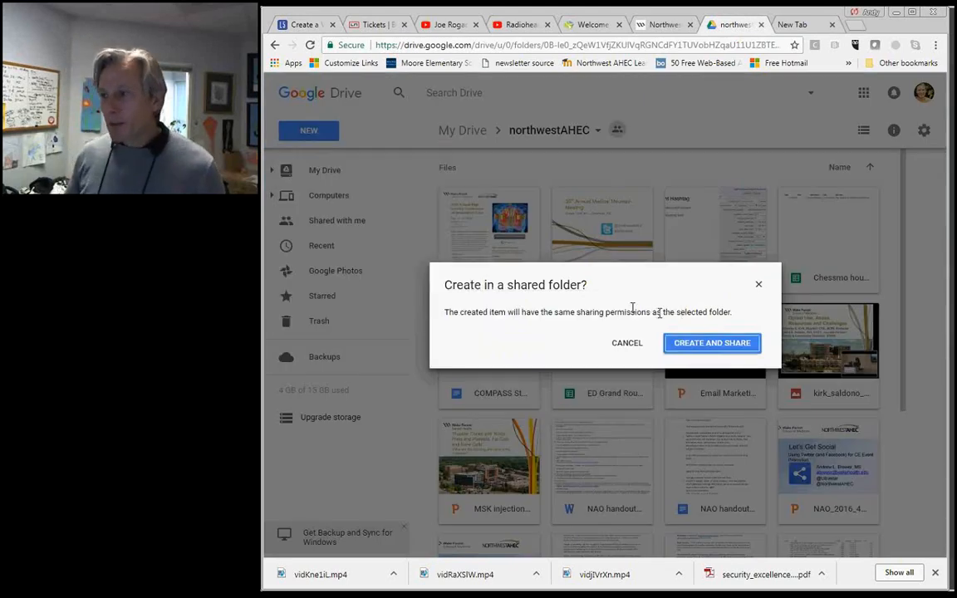
{"action": "left_click", "coordinate": [716, 346]}
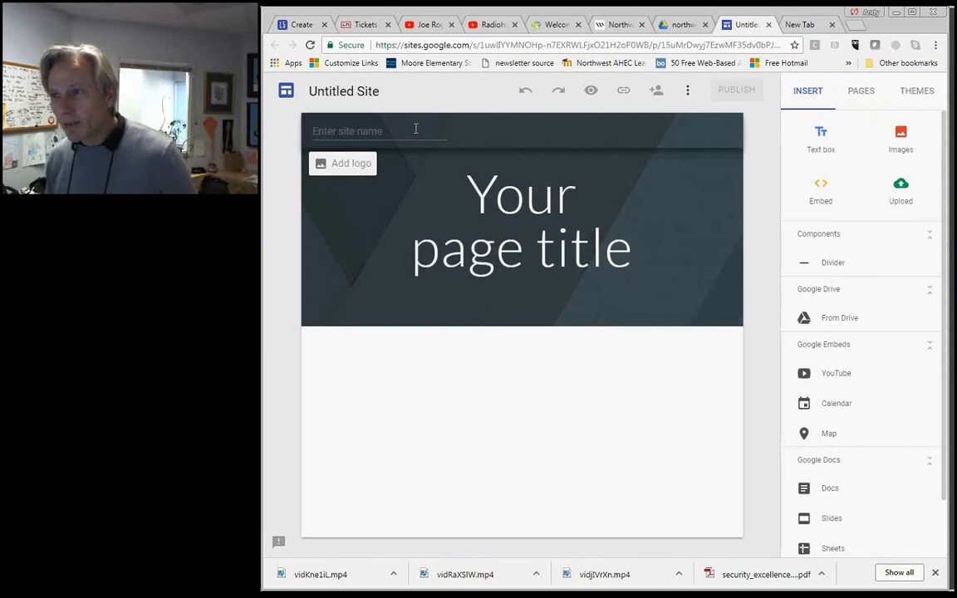
Check the conference's event page, then name the new site "High Country Conference"
{"action": "left_click", "coordinate": [357, 133]}
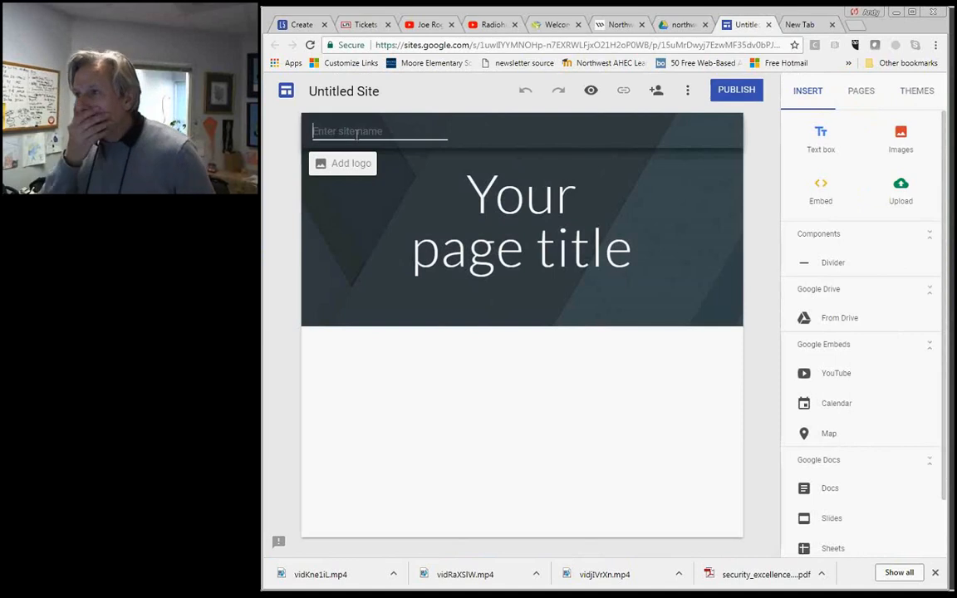
{"action": "left_click", "coordinate": [625, 28]}
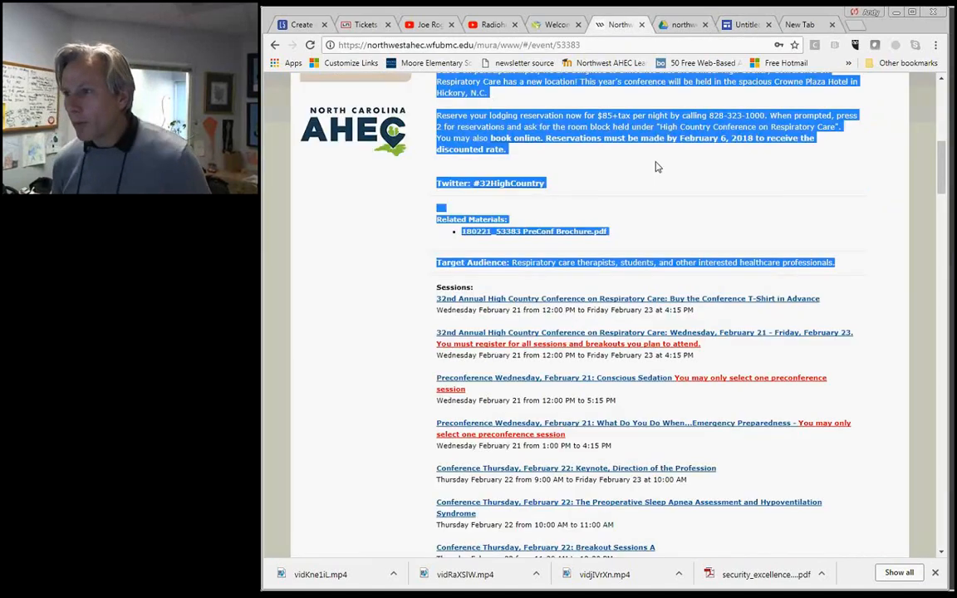
{"action": "scroll", "coordinate": [657, 167], "scroll_direction": "up", "scroll_amount": 4}
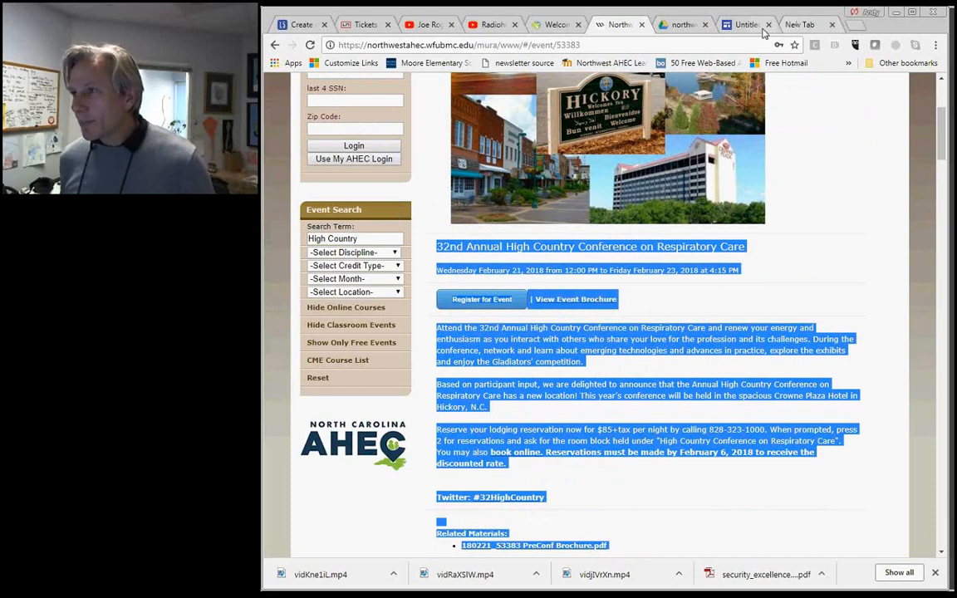
{"action": "left_click", "coordinate": [727, 27]}
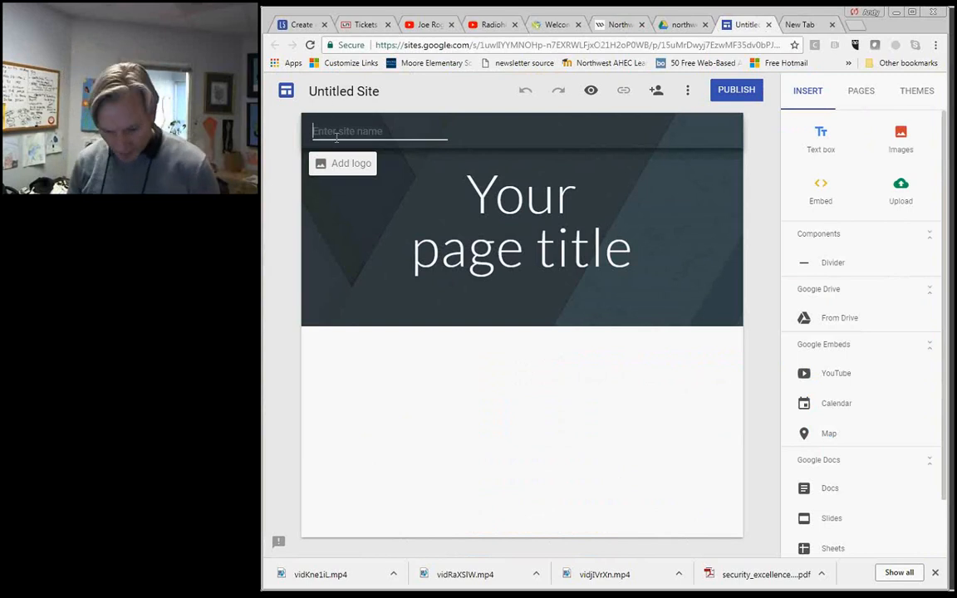
{"action": "type", "text": "High"}
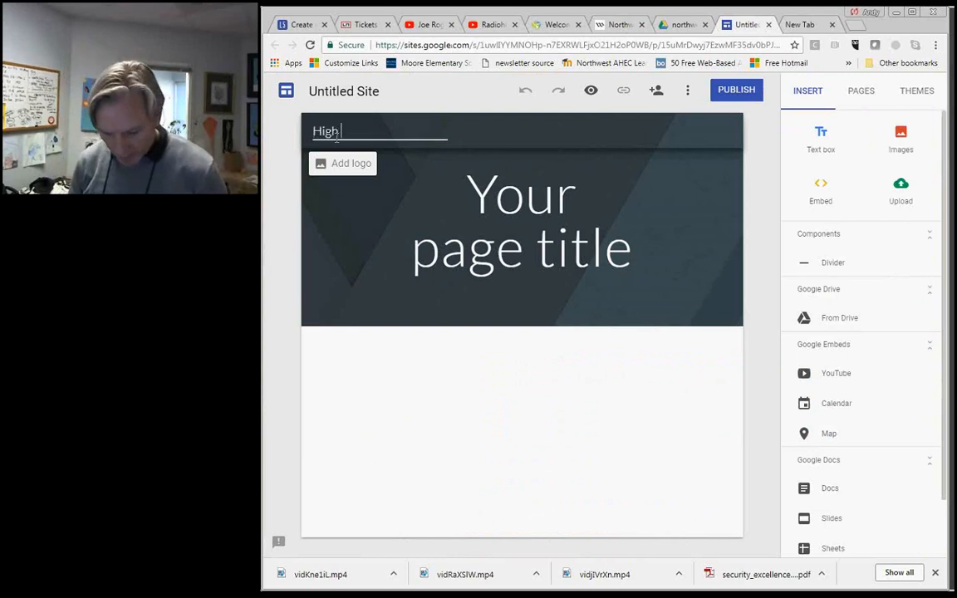
{"action": "type", "text": " Country Conference"}
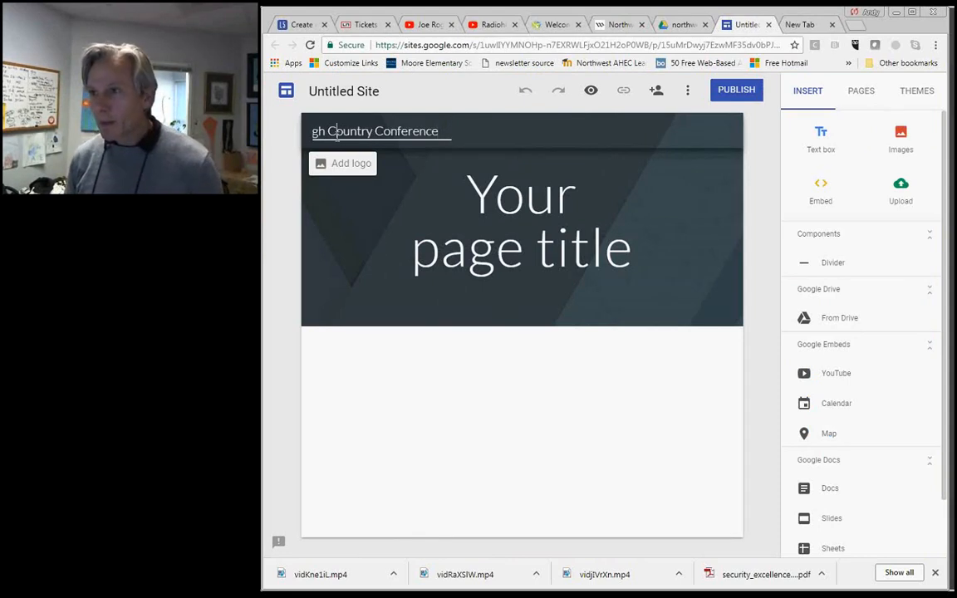
Replace the placeholder page title with "High Country Conference on Respiratory Care"
{"action": "left_click", "coordinate": [503, 222]}
{"action": "left_click", "coordinate": [503, 222]}
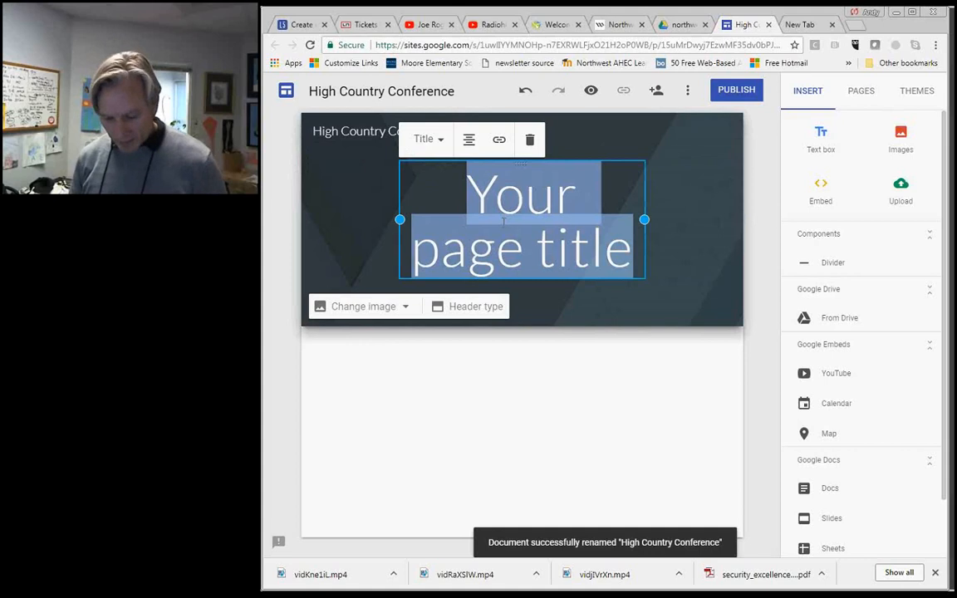
{"action": "type", "text": "High"}
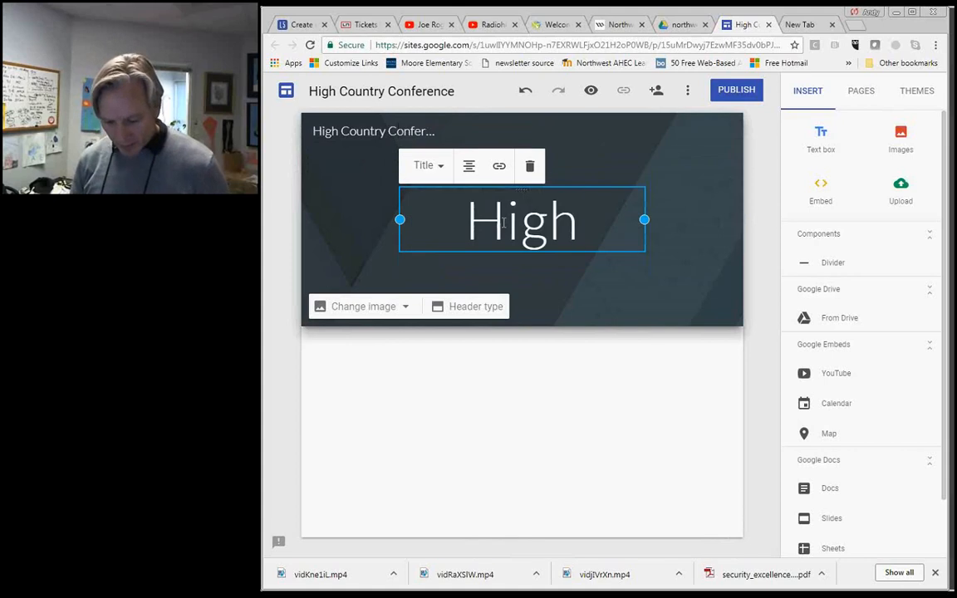
{"action": "type", "text": " Country Confere"}
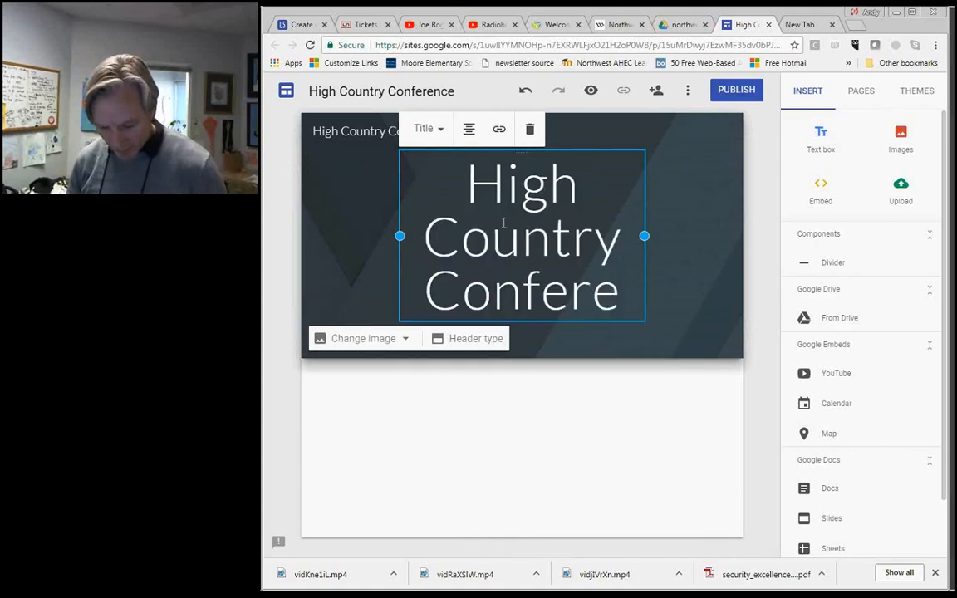
{"action": "type", "text": "nce on Res"}
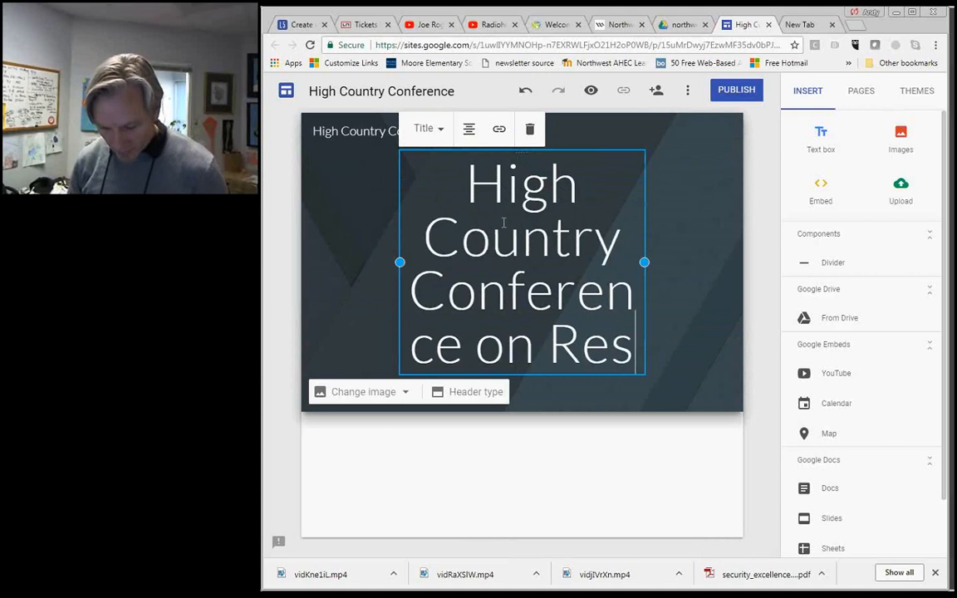
{"action": "type", "text": "piratory Car"}
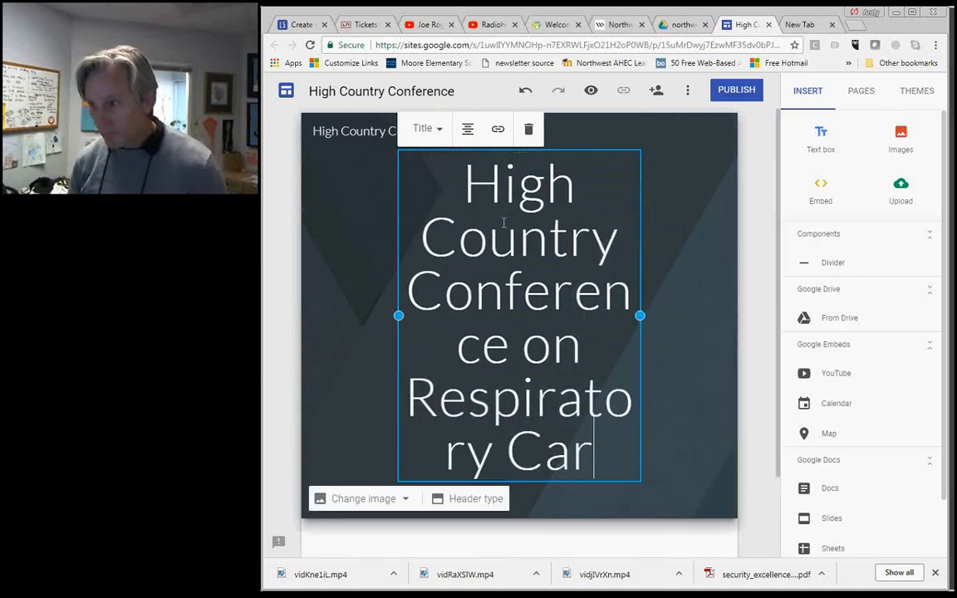
{"action": "type", "text": "e"}
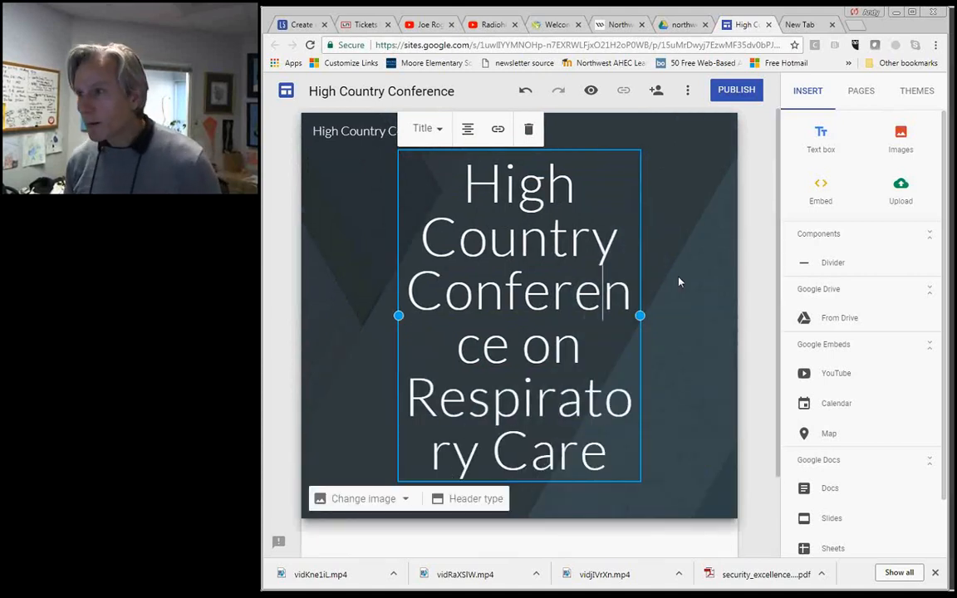
Widen the header's title box on both sides so that its words no longer break across lines
{"action": "scroll", "coordinate": [679, 280], "scroll_direction": "down", "scroll_amount": 1}
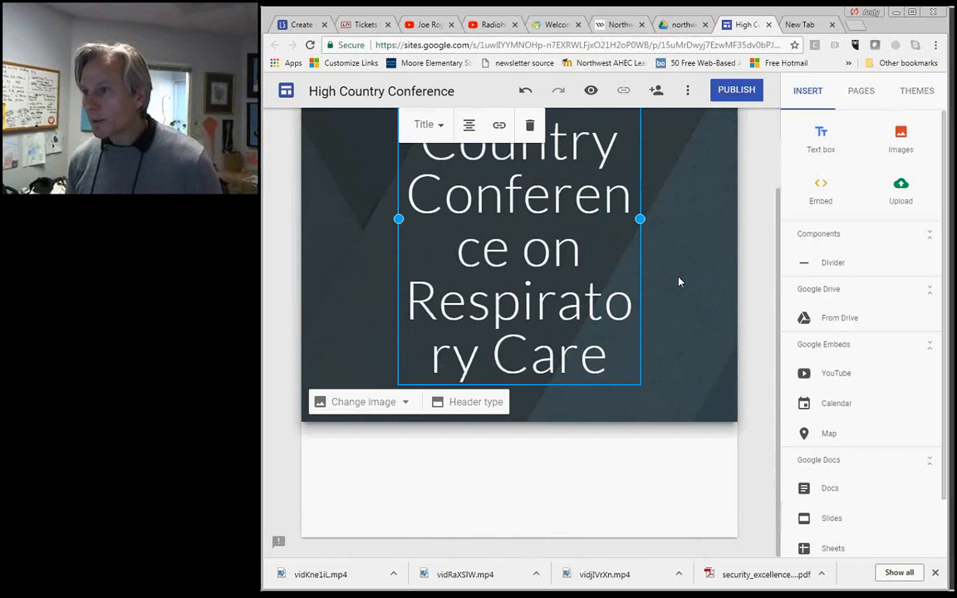
{"action": "left_click", "coordinate": [581, 301]}
{"action": "scroll", "coordinate": [579, 299], "scroll_direction": "up", "scroll_amount": 1}
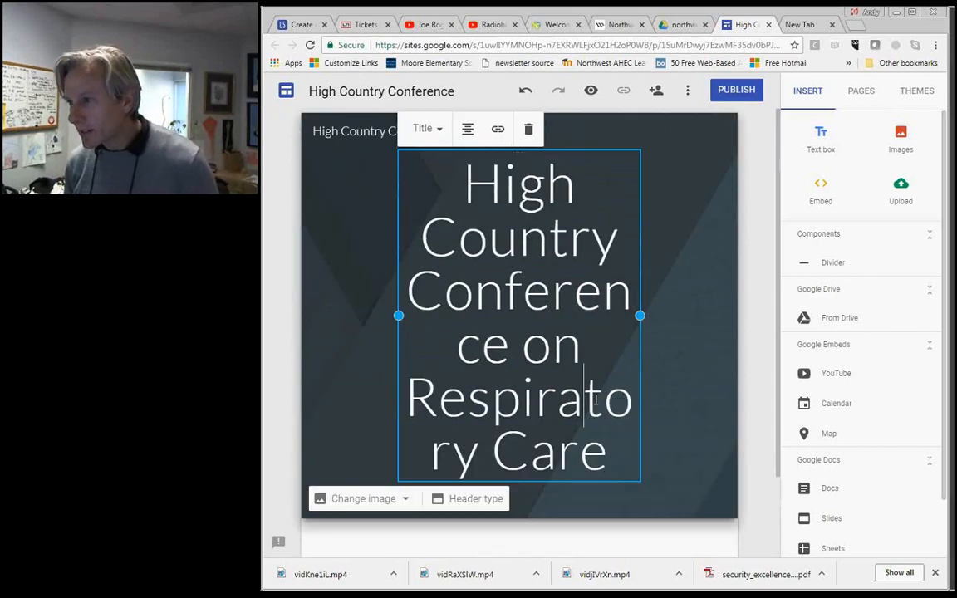
{"action": "left_click_drag", "start_coordinate": [639, 316], "coordinate": [703, 316]}
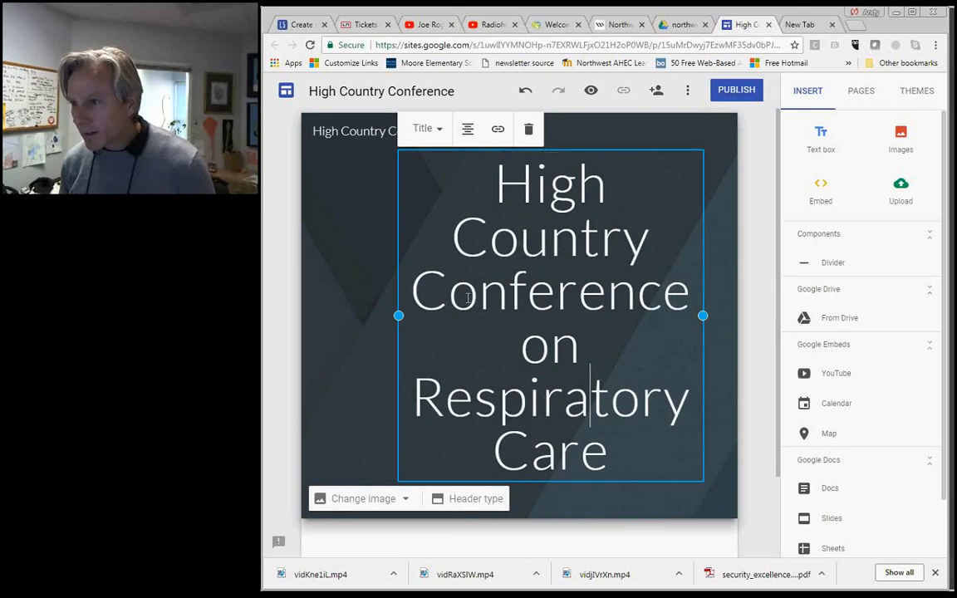
{"action": "left_click_drag", "start_coordinate": [400, 316], "coordinate": [335, 316]}
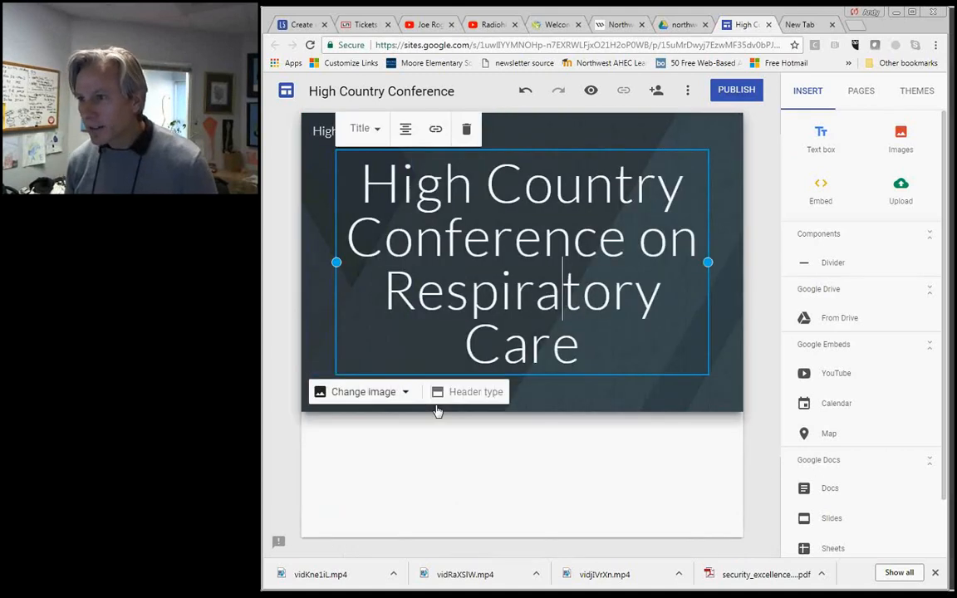
Insert a text box below the header and paste the copied conference details into it
{"action": "left_click", "coordinate": [477, 464]}
{"action": "left_click", "coordinate": [820, 140]}
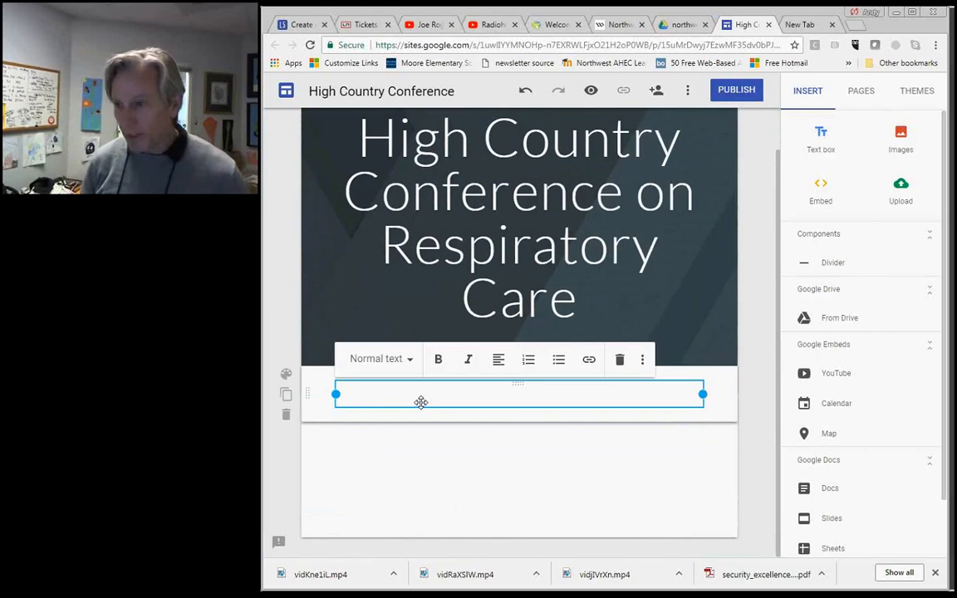
{"action": "key", "text": "ctrl+v"}
Remove surplus blank lines above the Twitter line, between the description paragraphs and below the conference name
{"action": "scroll", "coordinate": [422, 403], "scroll_direction": "down", "scroll_amount": 3}
{"action": "left_click", "coordinate": [406, 370]}
{"action": "key", "text": "BackSpace"}
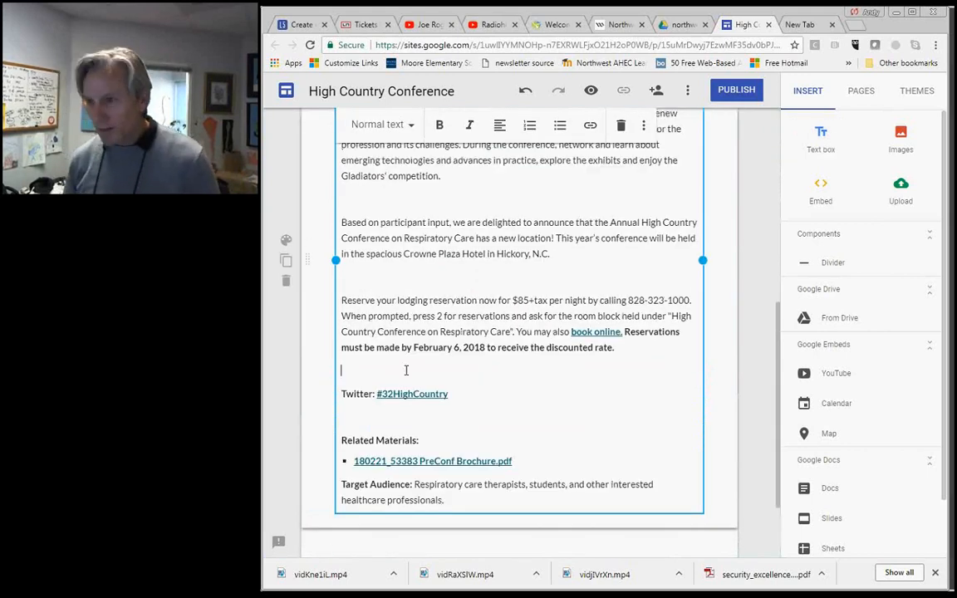
{"action": "left_click", "coordinate": [385, 281]}
{"action": "key", "text": "BackSpace"}
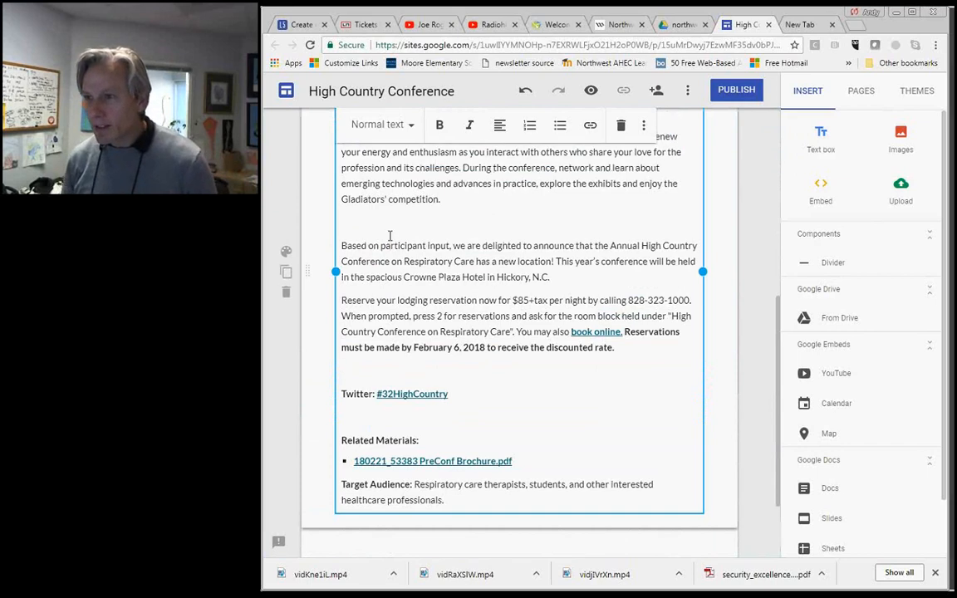
{"action": "key", "text": "BackSpace"}
{"action": "scroll", "coordinate": [391, 221], "scroll_direction": "up", "scroll_amount": 3}
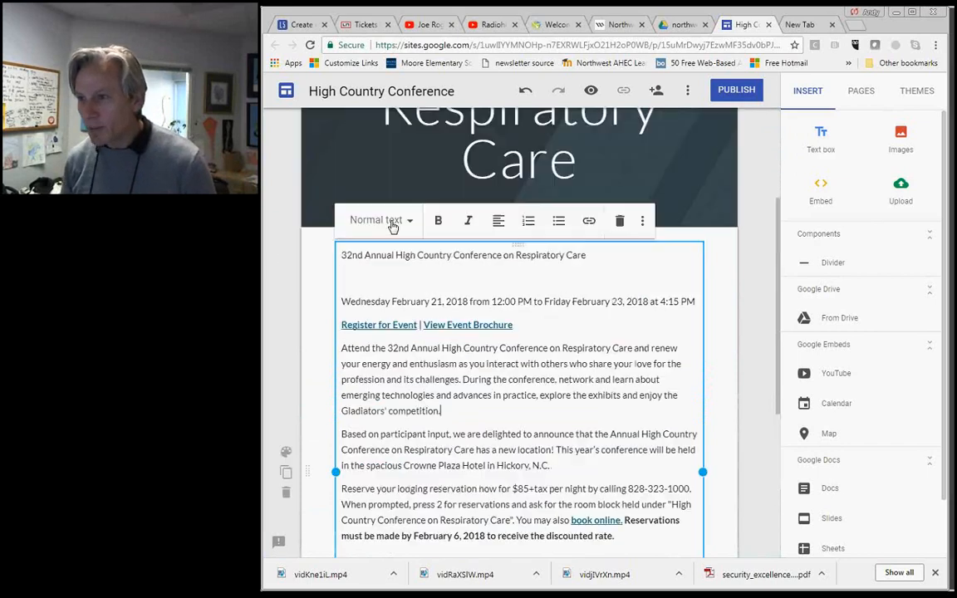
{"action": "left_click", "coordinate": [367, 276]}
{"action": "key", "text": "BackSpace"}
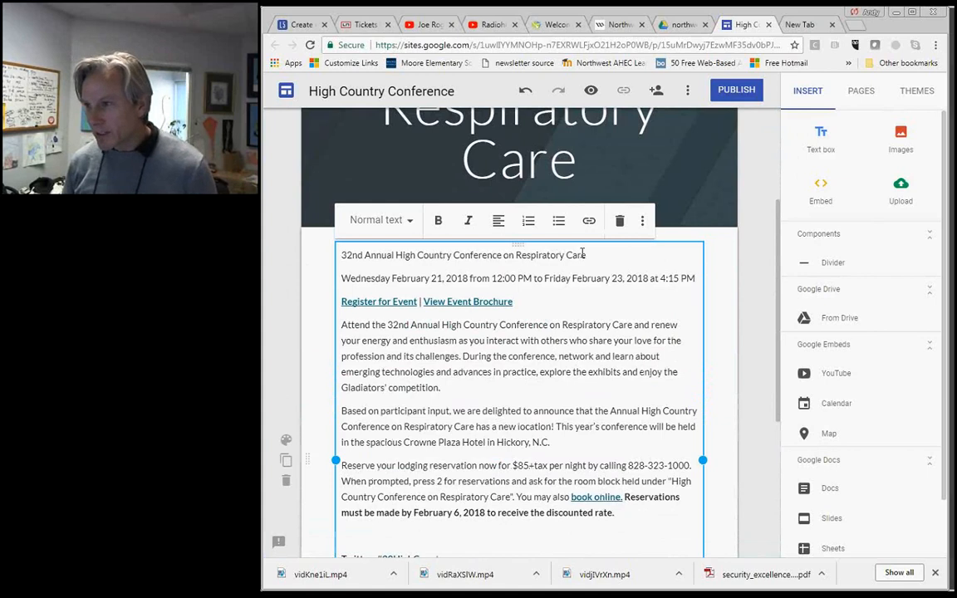
Make the first line, "32nd Annual High Country Conference on Respiratory Care", bold
{"action": "left_click_drag", "start_coordinate": [585, 255], "coordinate": [380, 241]}
{"action": "left_click", "coordinate": [439, 223]}
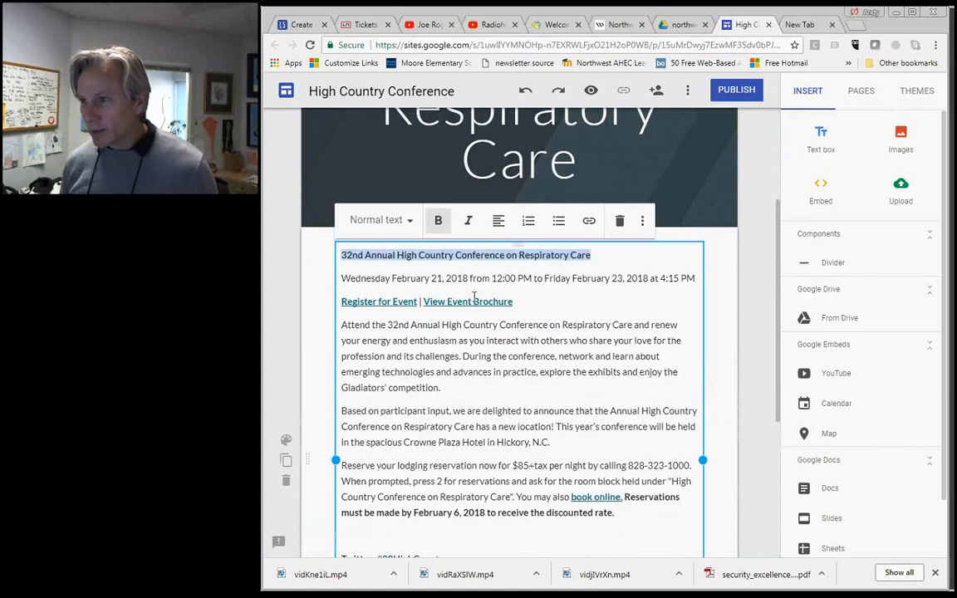
{"action": "left_click", "coordinate": [486, 328]}
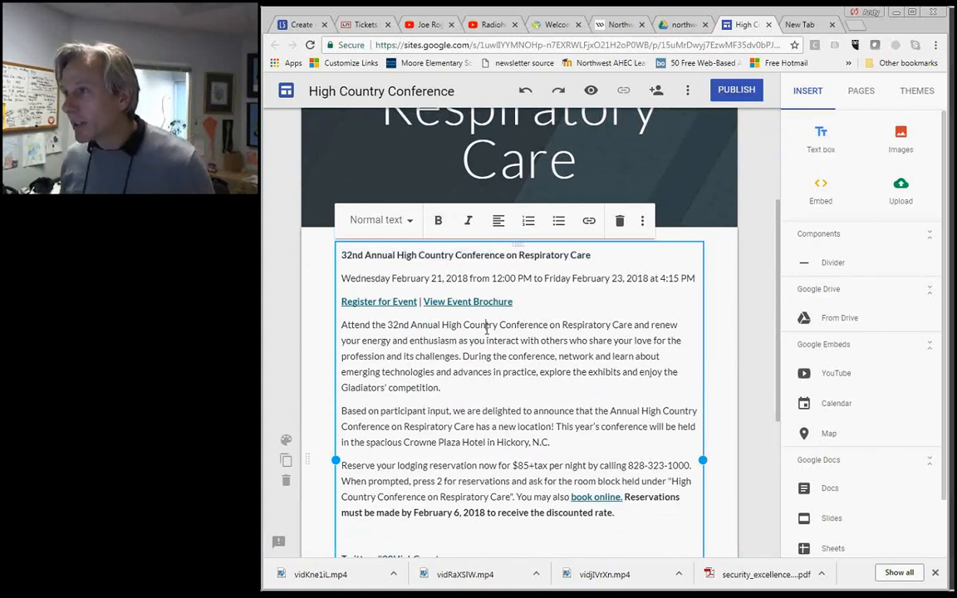
Publish the site to the web address highcountryconference and view the published page
{"action": "left_click", "coordinate": [736, 89]}
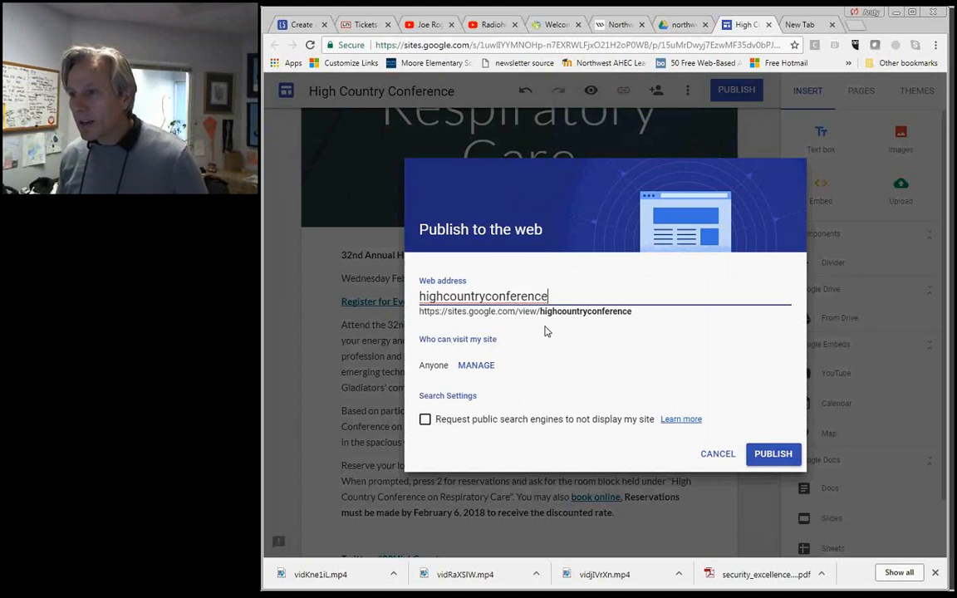
{"action": "left_click", "coordinate": [777, 456]}
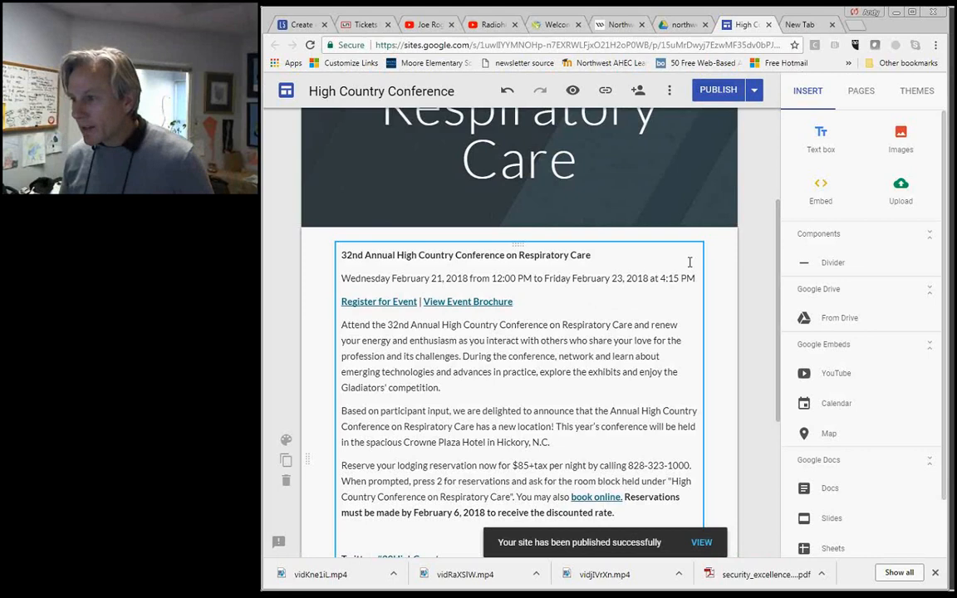
{"action": "left_click", "coordinate": [702, 542]}
Copy the published page's URL and return to Lumen5's video creation page
{"action": "right_click", "coordinate": [564, 45]}
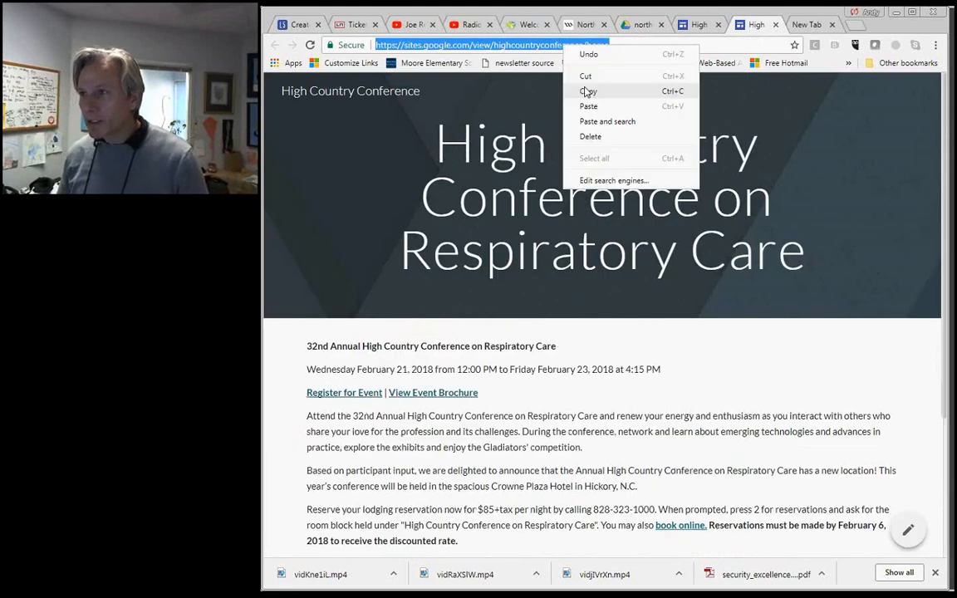
{"action": "left_click", "coordinate": [587, 91]}
{"action": "left_click", "coordinate": [305, 27]}
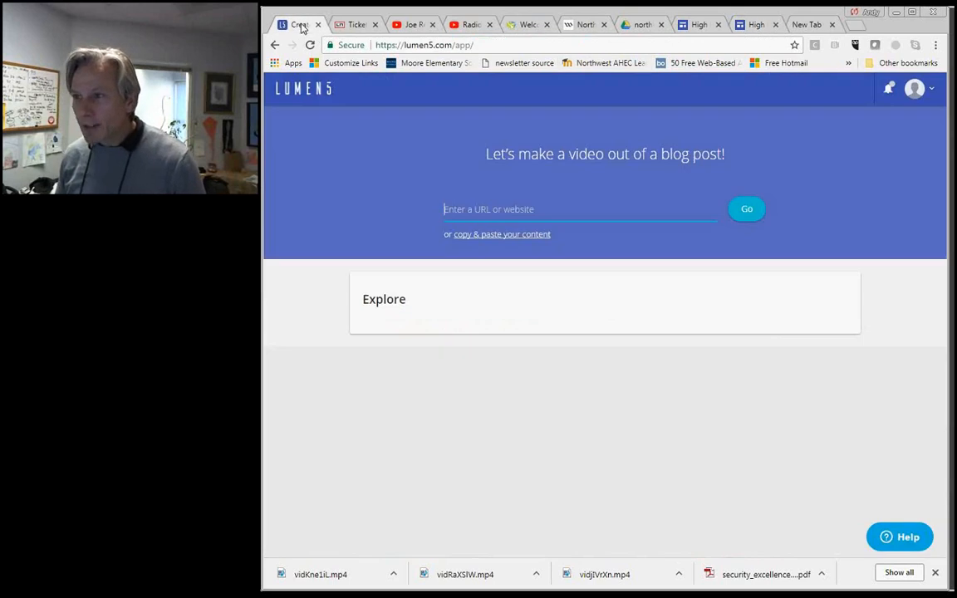
{"action": "right_click", "coordinate": [459, 211]}
{"action": "left_click", "coordinate": [474, 288]}
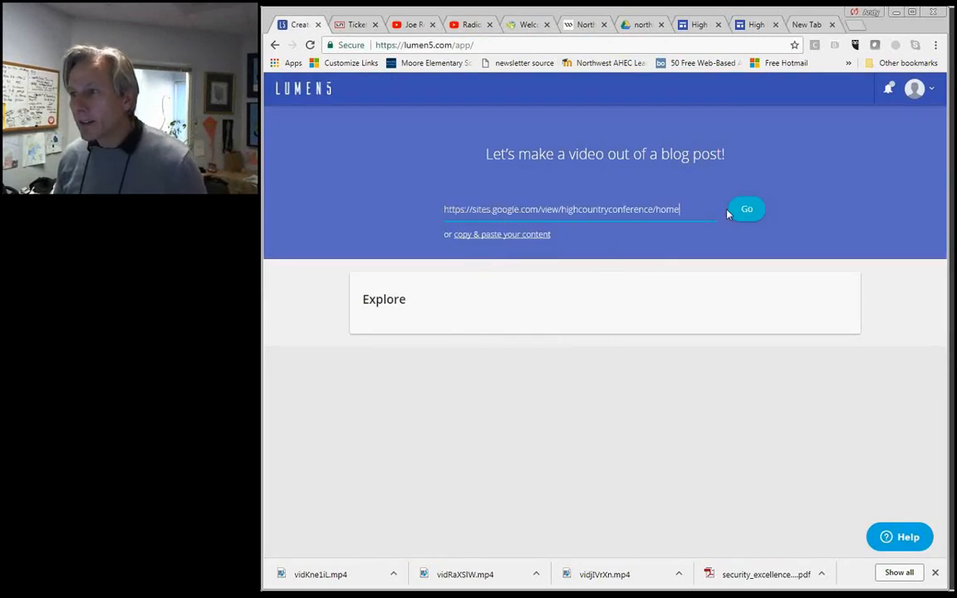
{"action": "left_click", "coordinate": [746, 211]}
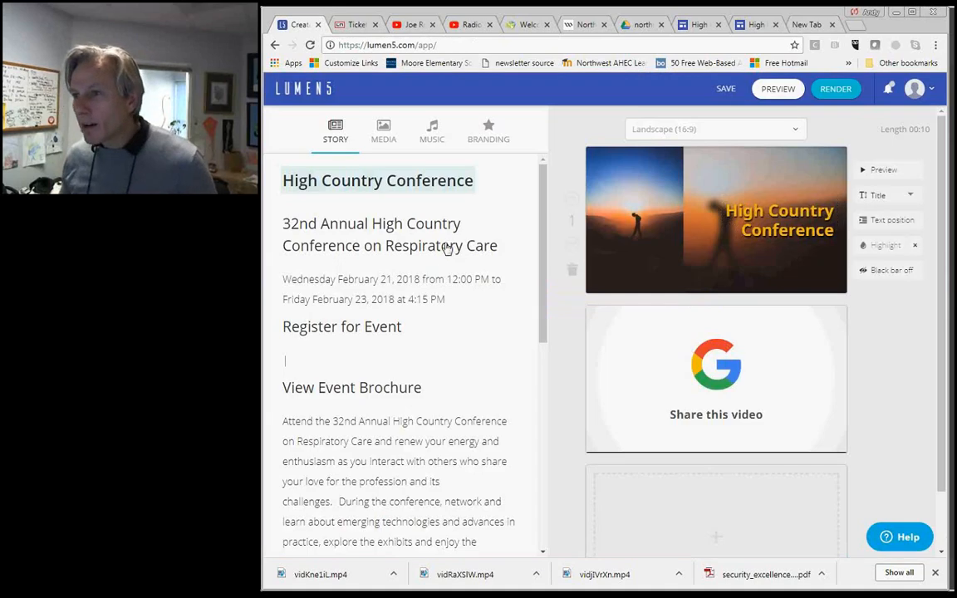
Add the "32nd Annual High Country Conference on Respiratory Care" heading and the February 21 to 23, 2018 date line as scenes
{"action": "left_click", "coordinate": [402, 190]}
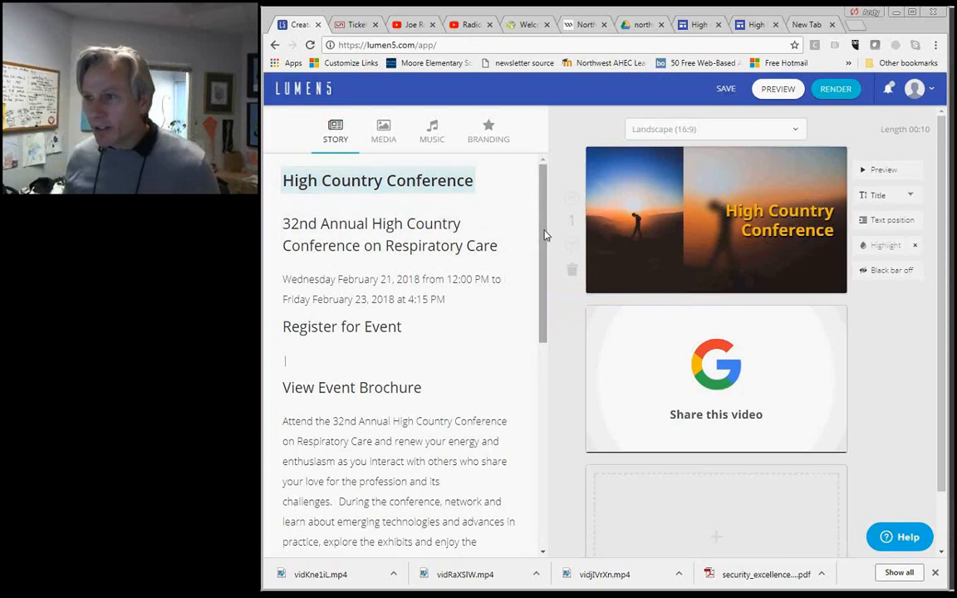
{"action": "left_click", "coordinate": [402, 254]}
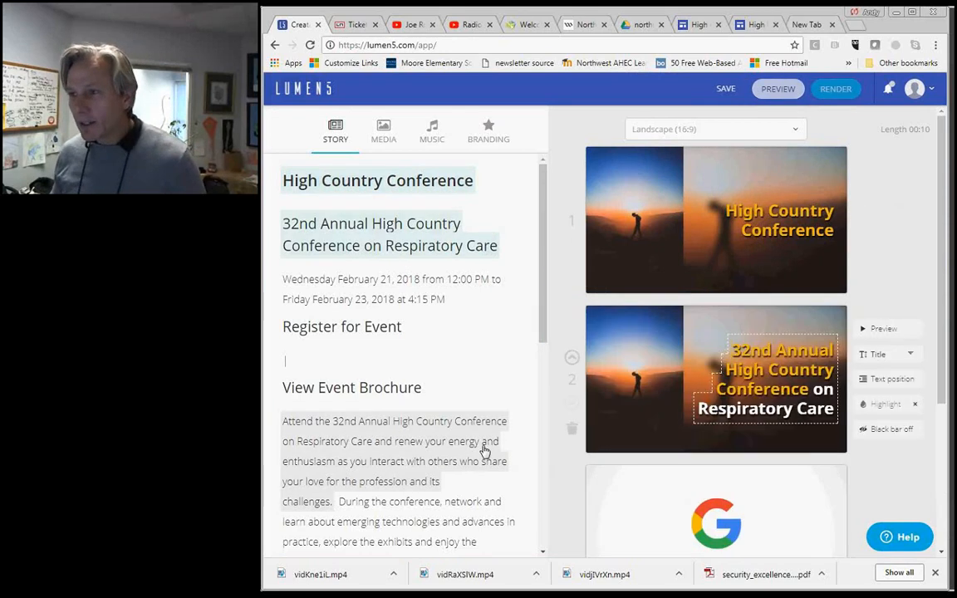
{"action": "left_click_drag", "start_coordinate": [542, 252], "coordinate": [543, 262]}
{"action": "left_click", "coordinate": [449, 269]}
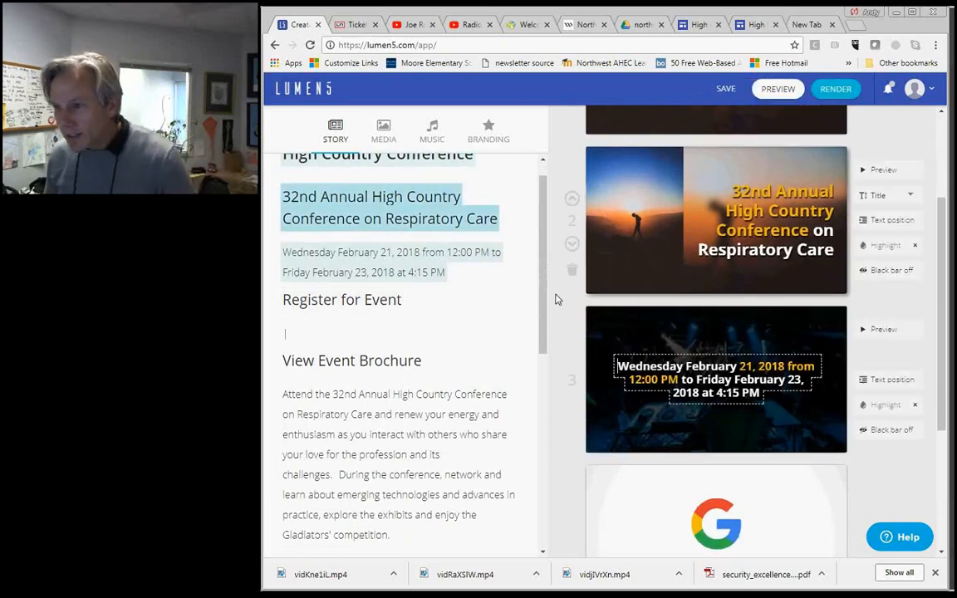
Add both sentences of the "Attend the 32nd Annual High Country Conference" paragraph and both sentences of the new-location paragraph as separate scenes
{"action": "scroll", "coordinate": [513, 355], "scroll_direction": "down", "scroll_amount": 2}
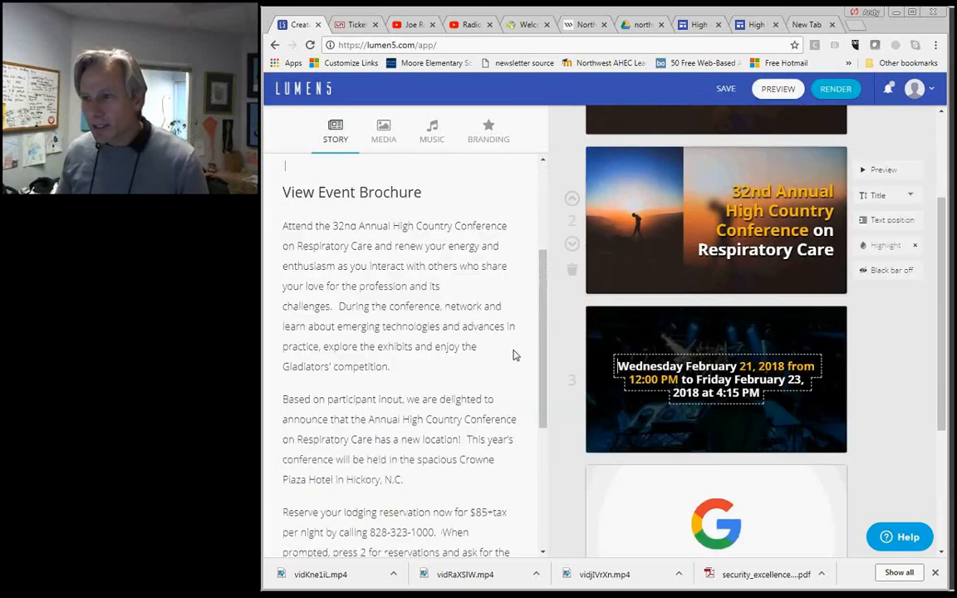
{"action": "left_click", "coordinate": [372, 279]}
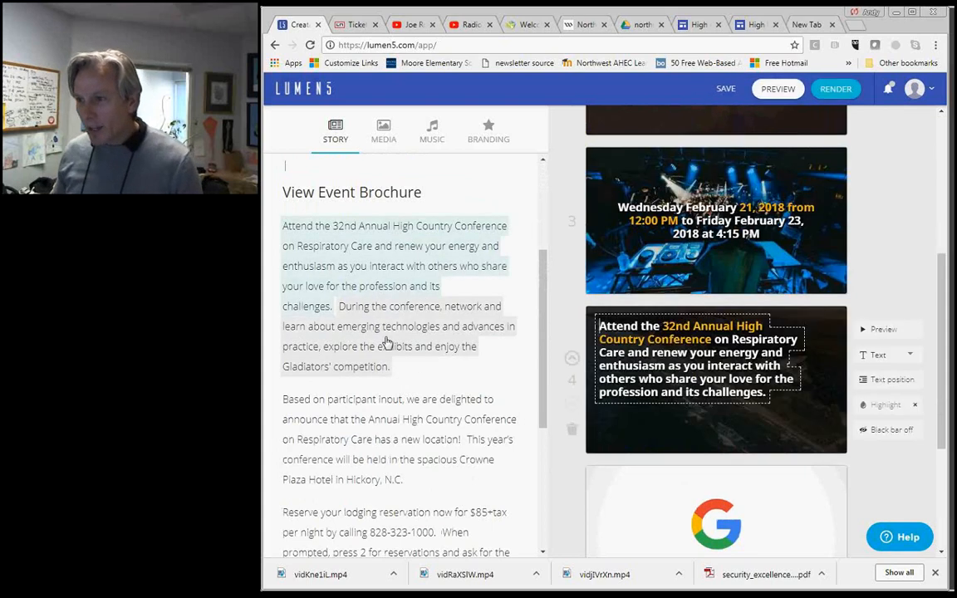
{"action": "left_click", "coordinate": [386, 342]}
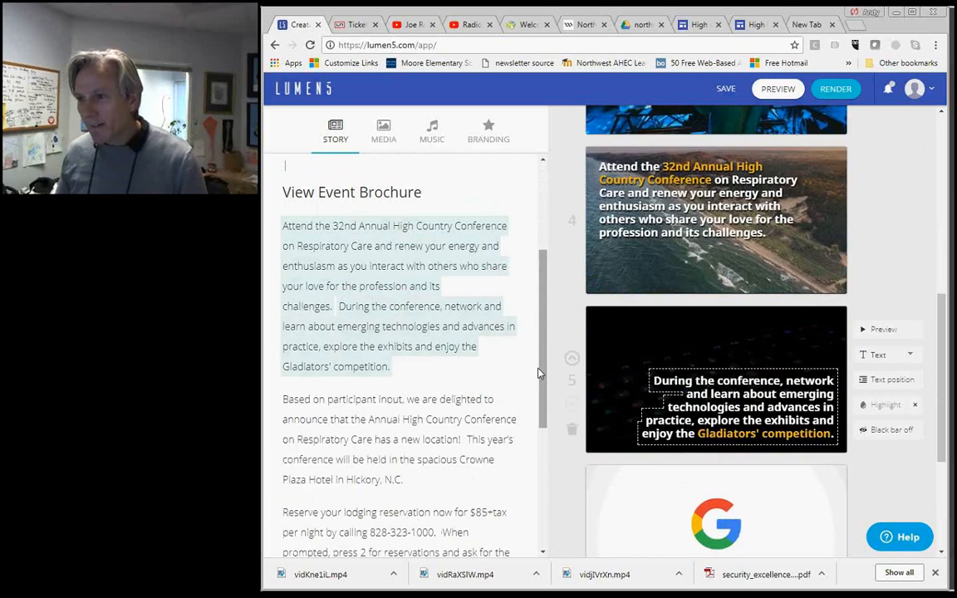
{"action": "scroll", "coordinate": [538, 374], "scroll_direction": "down", "scroll_amount": 2}
{"action": "left_click", "coordinate": [331, 286]}
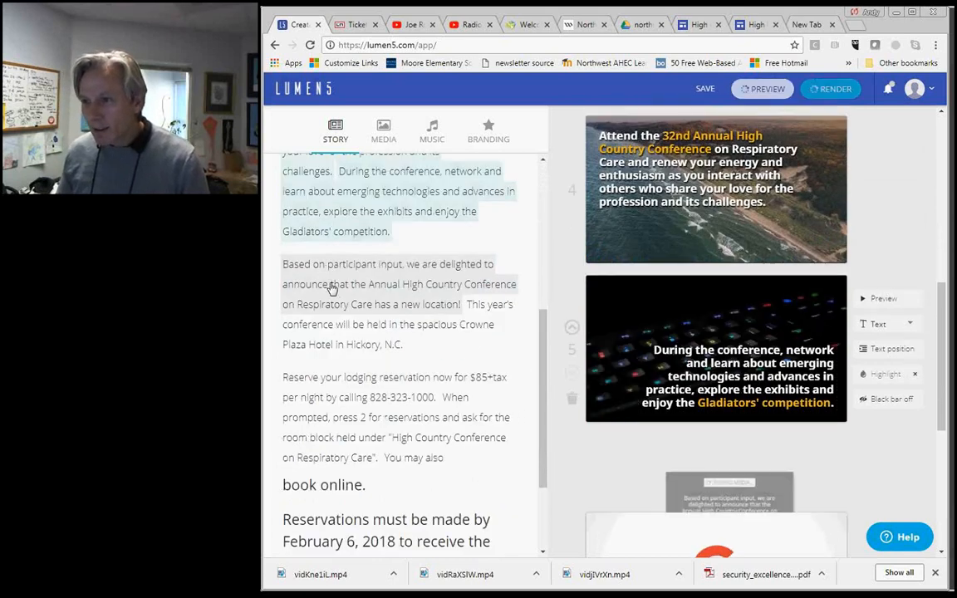
{"action": "left_click", "coordinate": [378, 345]}
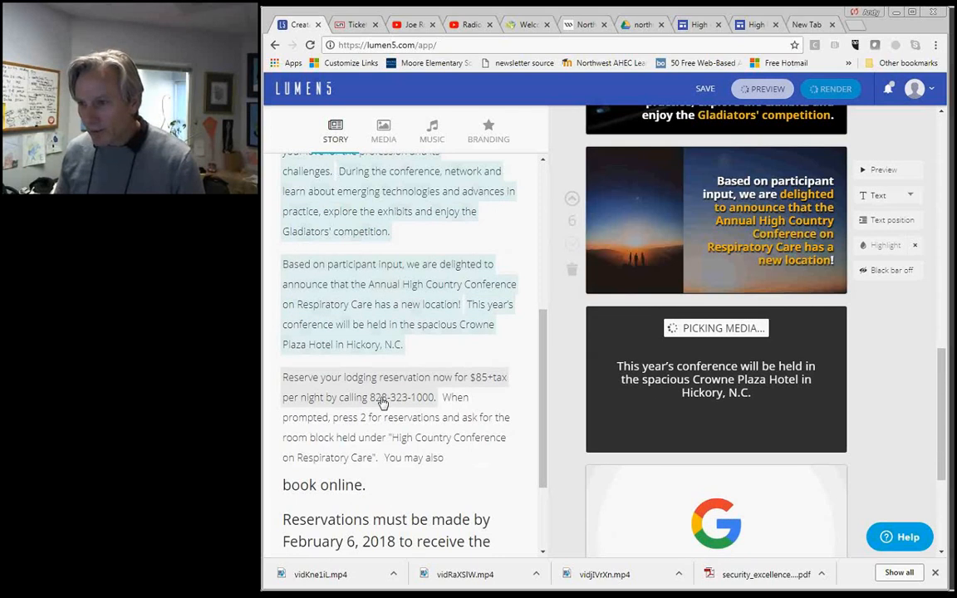
Add scenes for the two lodging reservation sentences, the hashtag #32HighCountry and the February 6, 2018 reservation deadline
{"action": "left_click", "coordinate": [382, 402]}
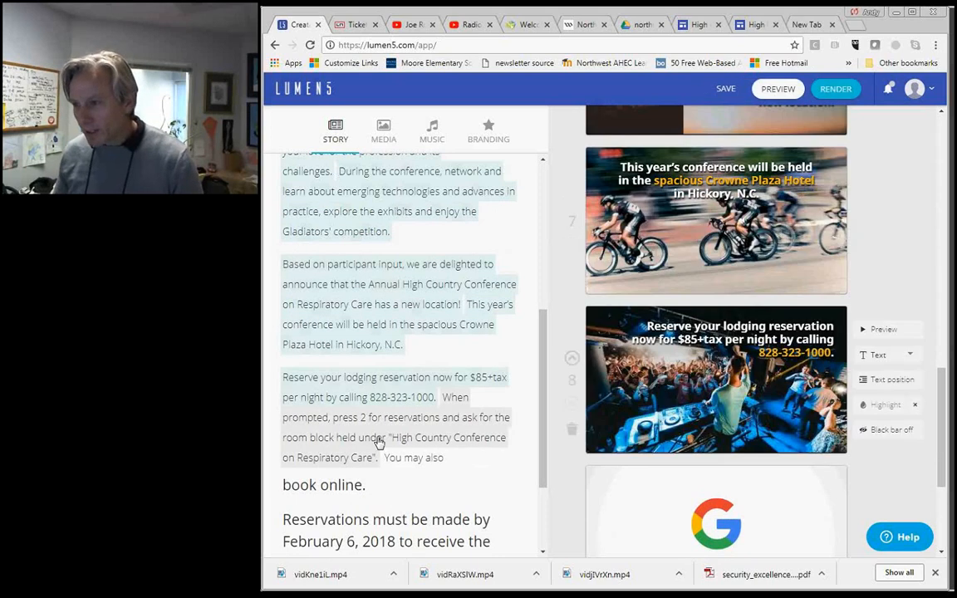
{"action": "left_click", "coordinate": [377, 442]}
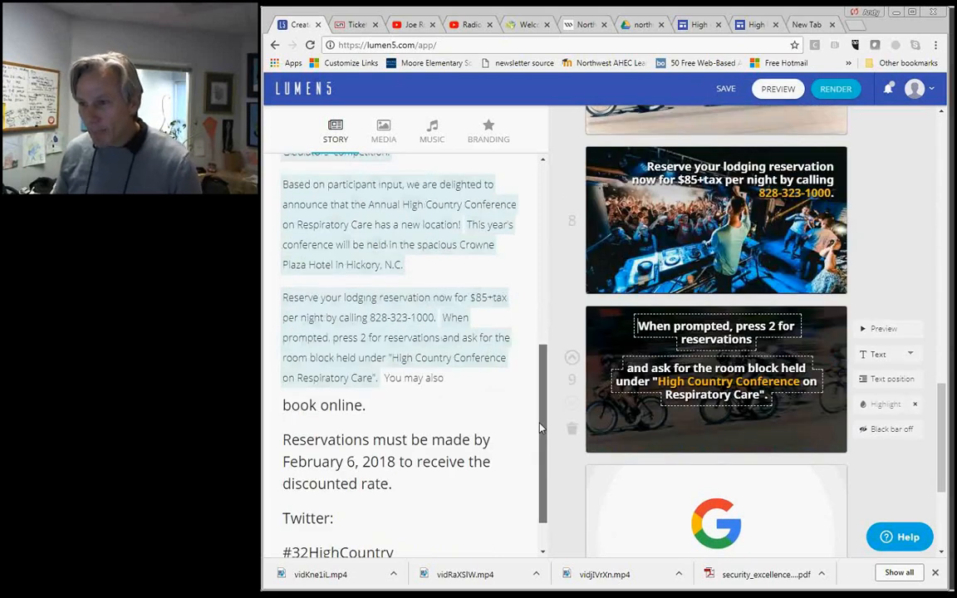
{"action": "scroll", "coordinate": [540, 428], "scroll_direction": "down", "scroll_amount": 1}
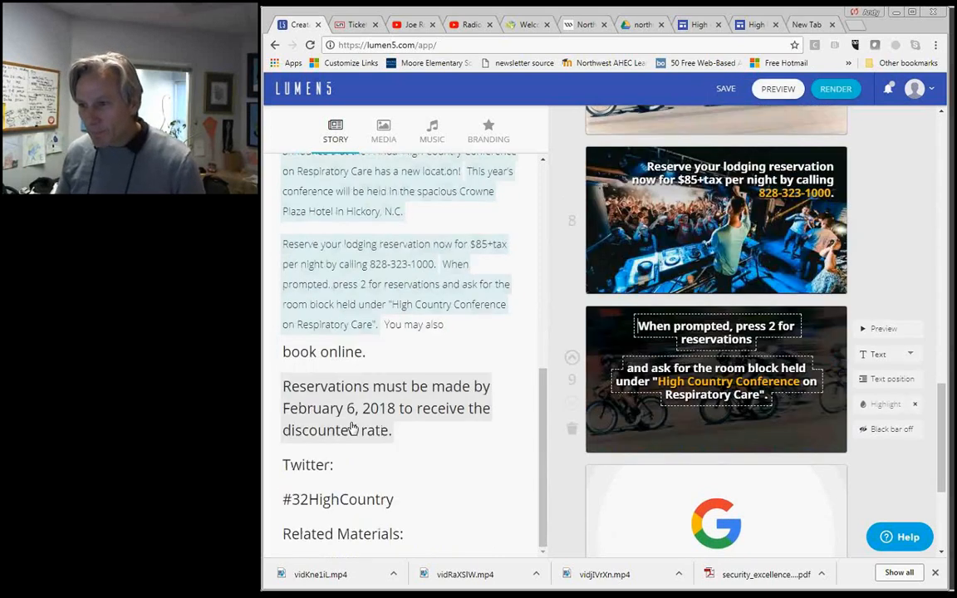
{"action": "left_click", "coordinate": [334, 501]}
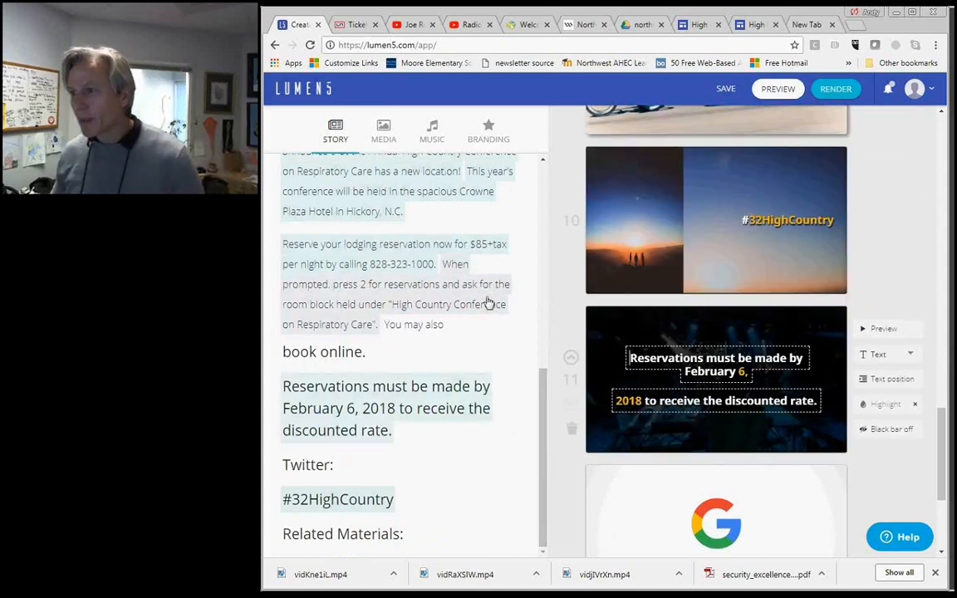
Compare the highlighted story sentences with their matching scenes, from the conference title to the lodging reservation instructions
{"action": "scroll", "coordinate": [489, 304], "scroll_direction": "up", "scroll_amount": 2}
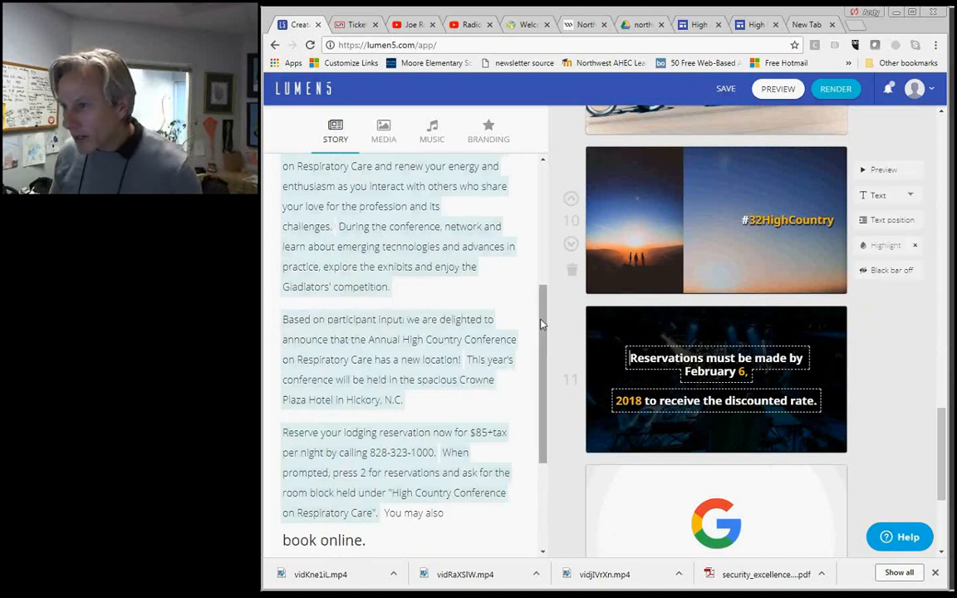
{"action": "scroll", "coordinate": [540, 320], "scroll_direction": "up", "scroll_amount": 3}
{"action": "left_click_drag", "start_coordinate": [941, 441], "coordinate": [376, 145]}
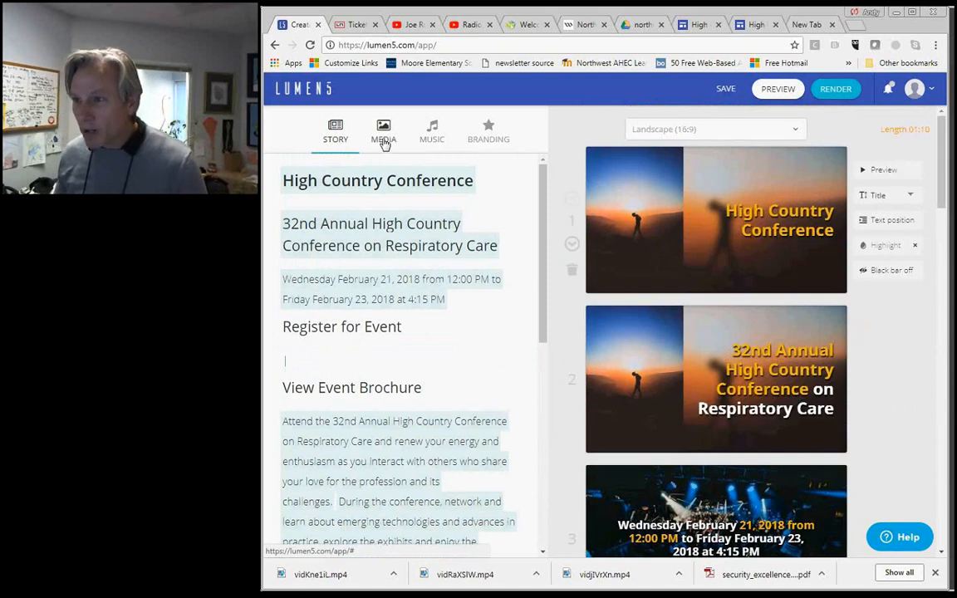
{"action": "left_click", "coordinate": [340, 435]}
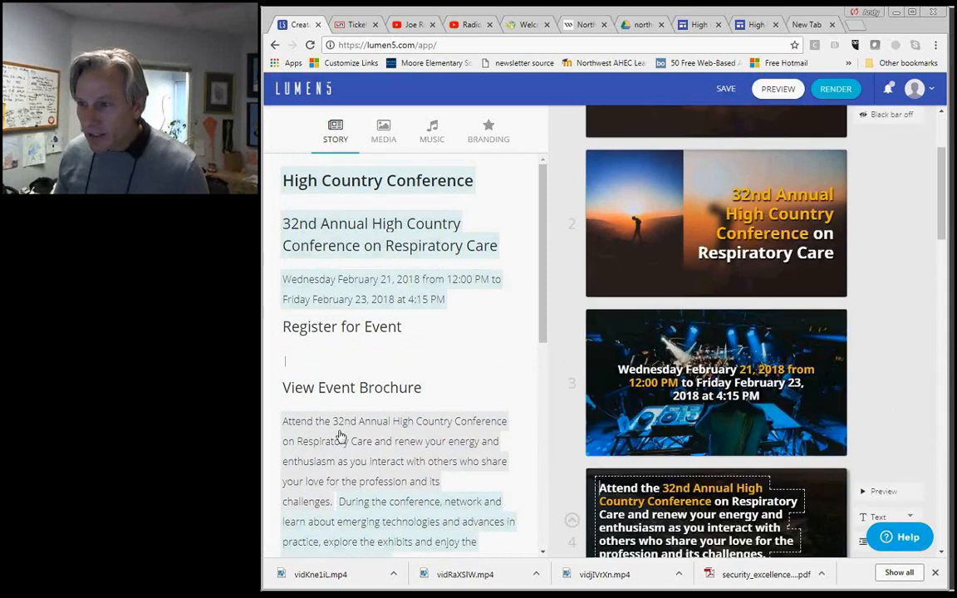
{"action": "scroll", "coordinate": [367, 408], "scroll_direction": "down", "scroll_amount": 2}
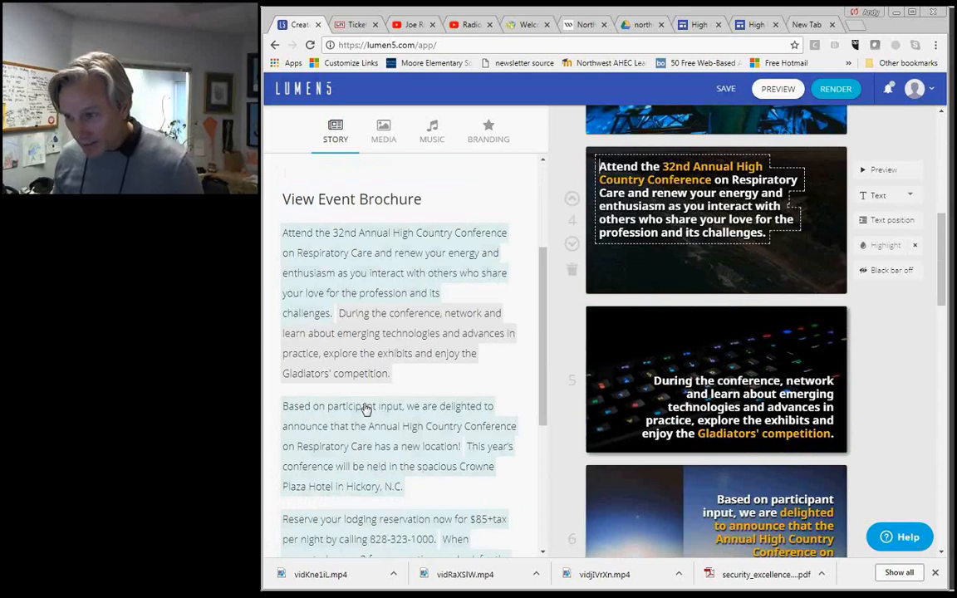
{"action": "scroll", "coordinate": [366, 409], "scroll_direction": "down", "scroll_amount": 2}
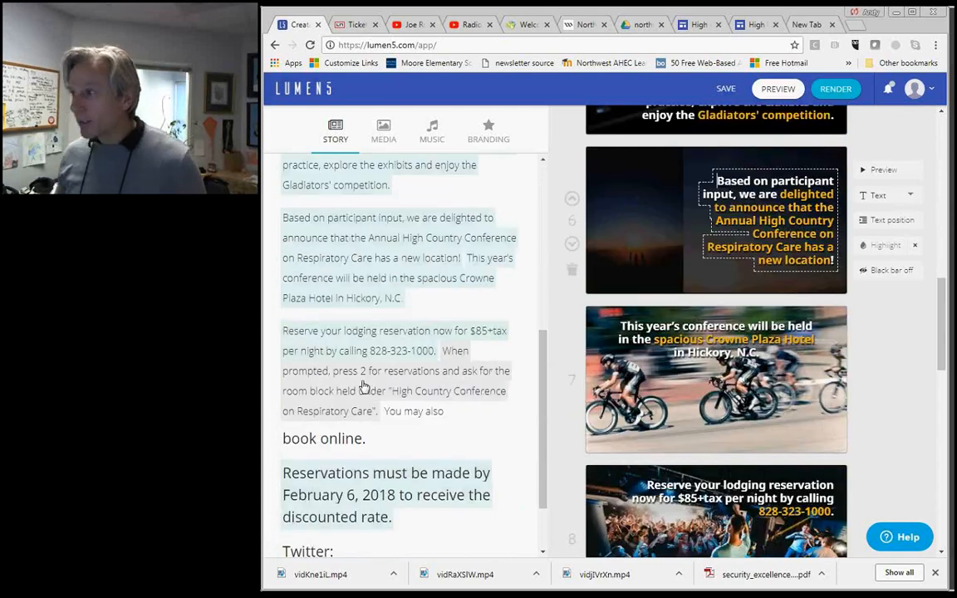
{"action": "left_click", "coordinate": [366, 343]}
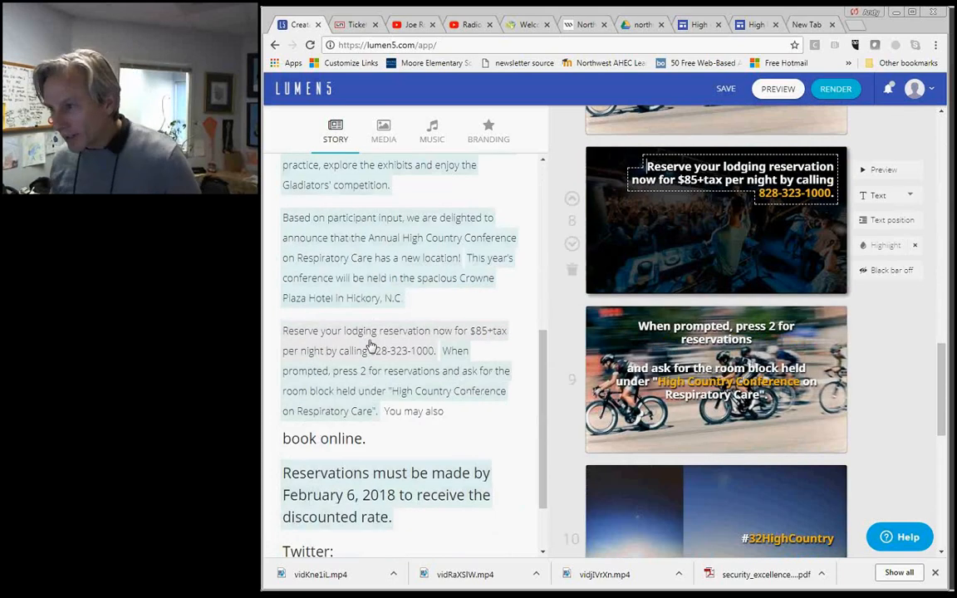
{"action": "scroll", "coordinate": [666, 315], "scroll_direction": "up", "scroll_amount": 2}
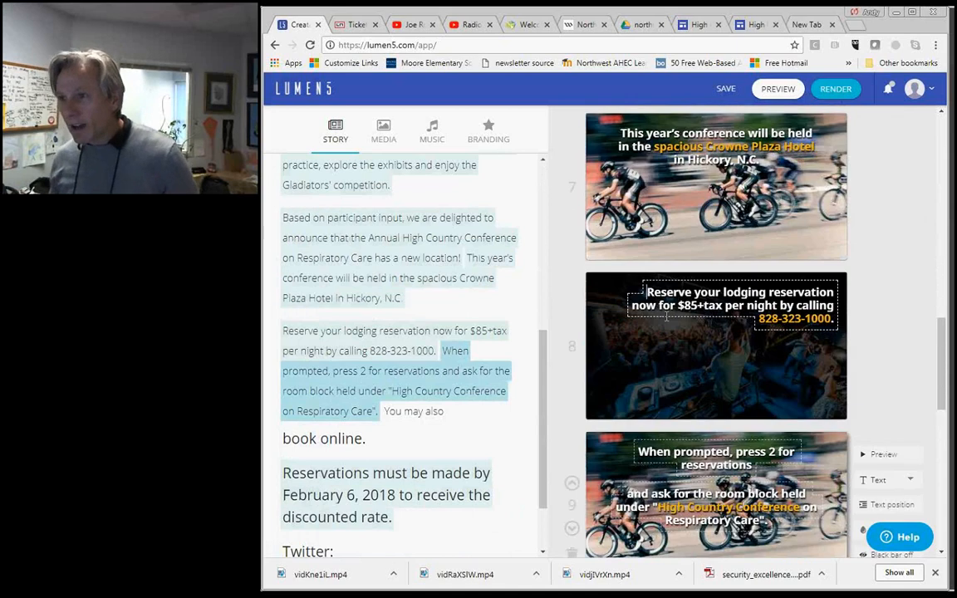
{"action": "scroll", "coordinate": [666, 315], "scroll_direction": "up", "scroll_amount": 12}
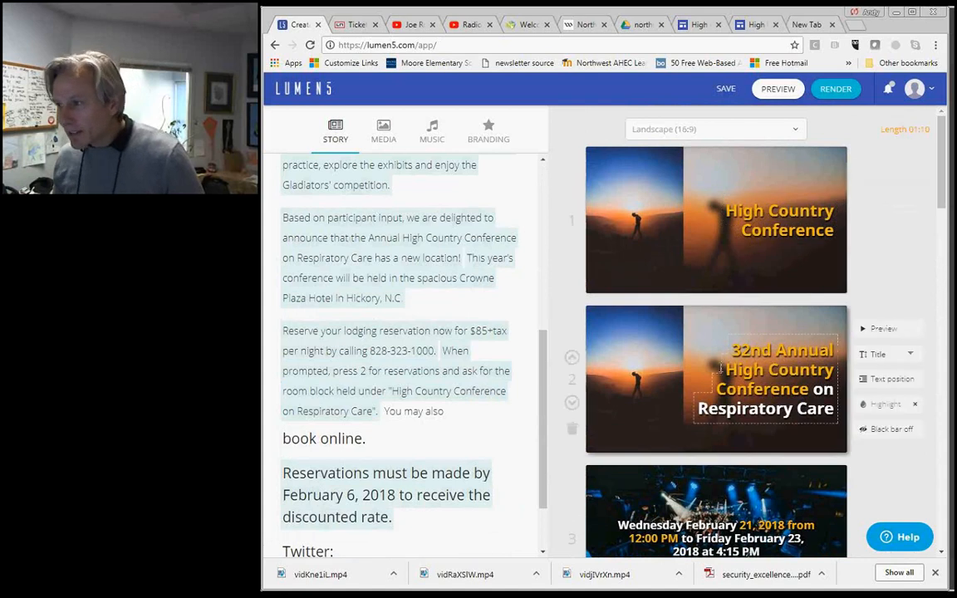
Shorten the date scene's text to "Wednesday February 21, 2018 to Friday February 23, 2018" by removing both times and the word "from"
{"action": "scroll", "coordinate": [786, 372], "scroll_direction": "down", "scroll_amount": 1}
{"action": "scroll", "coordinate": [785, 372], "scroll_direction": "down", "scroll_amount": 2}
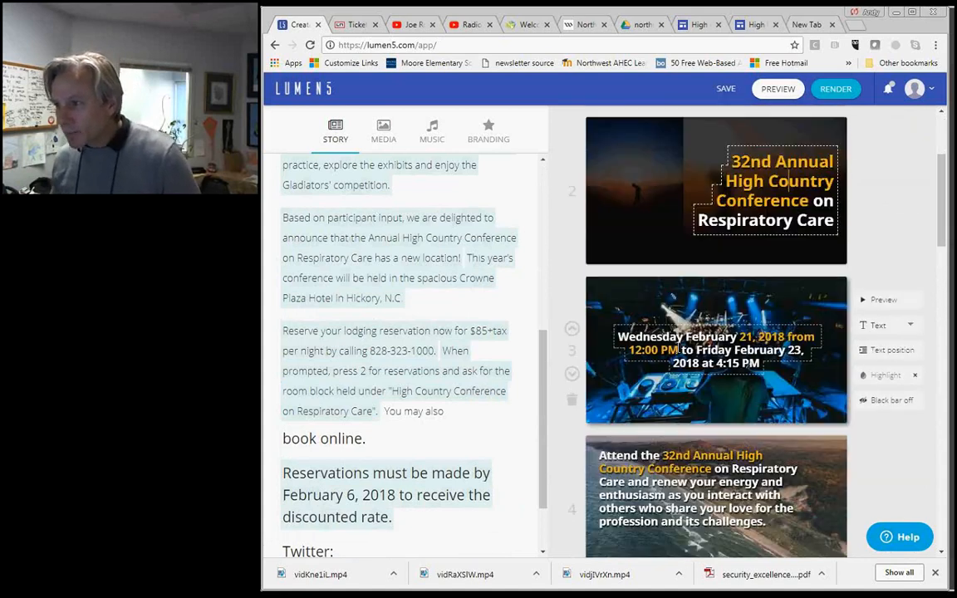
{"action": "left_click", "coordinate": [679, 349]}
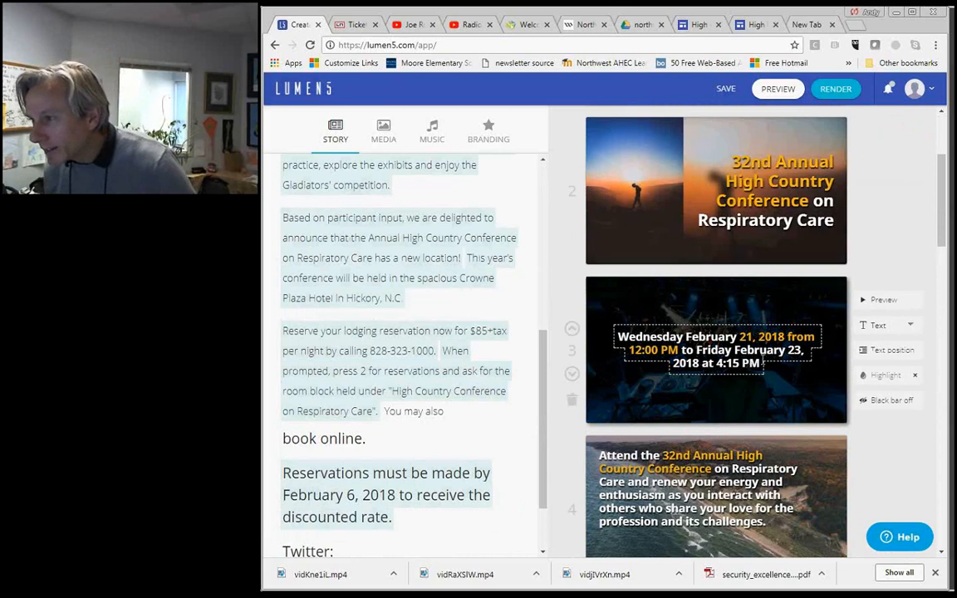
{"action": "left_click_drag", "start_coordinate": [687, 363], "coordinate": [676, 363]}
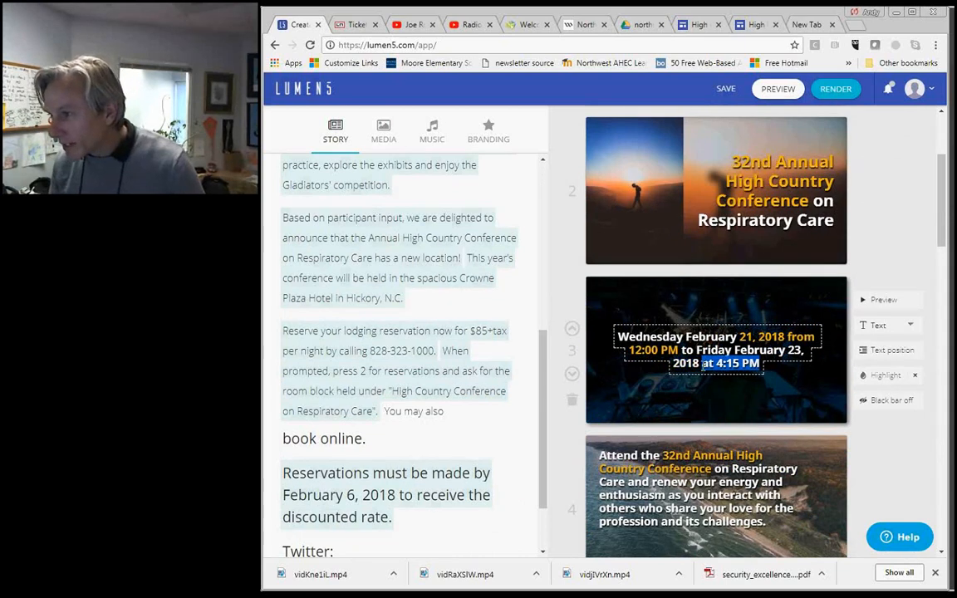
{"action": "key", "text": "BackSpace"}
{"action": "left_click_drag", "start_coordinate": [679, 350], "coordinate": [628, 350]}
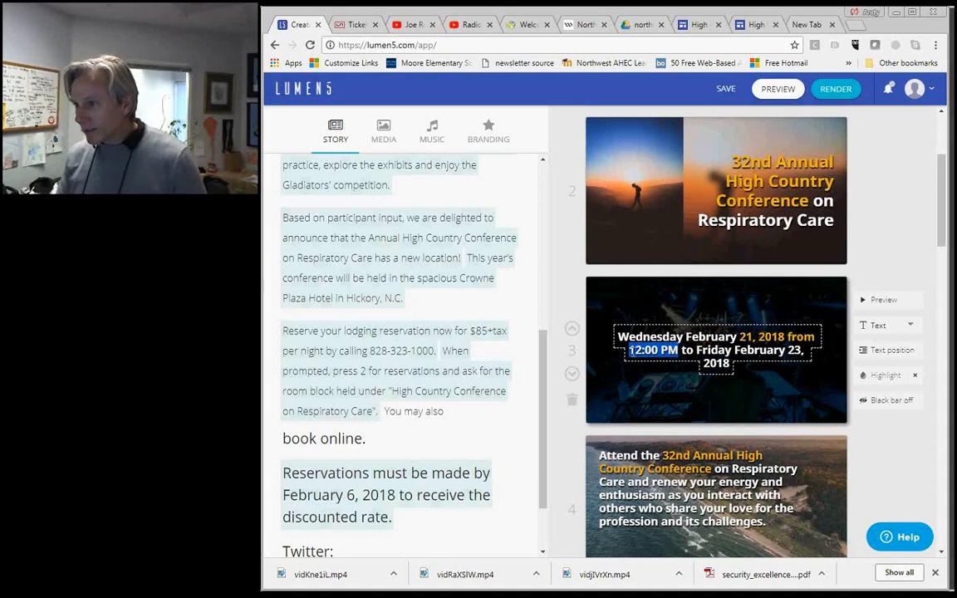
{"action": "key", "text": "BackSpace"}
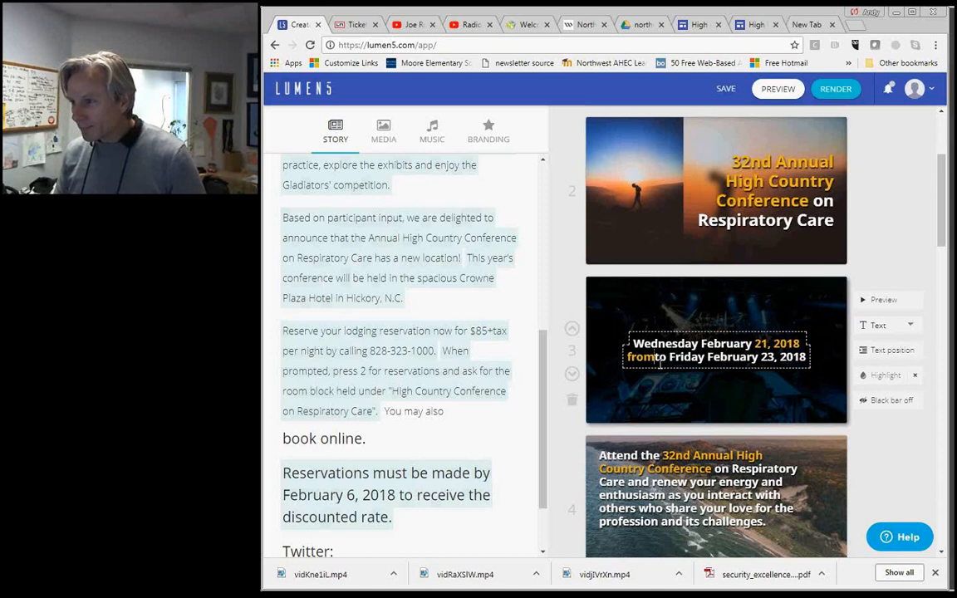
{"action": "key", "text": "BackSpace"}
{"action": "key", "text": "BackSpace"}
{"action": "key", "text": "BackSpace"}
{"action": "key", "text": "BackSpace"}
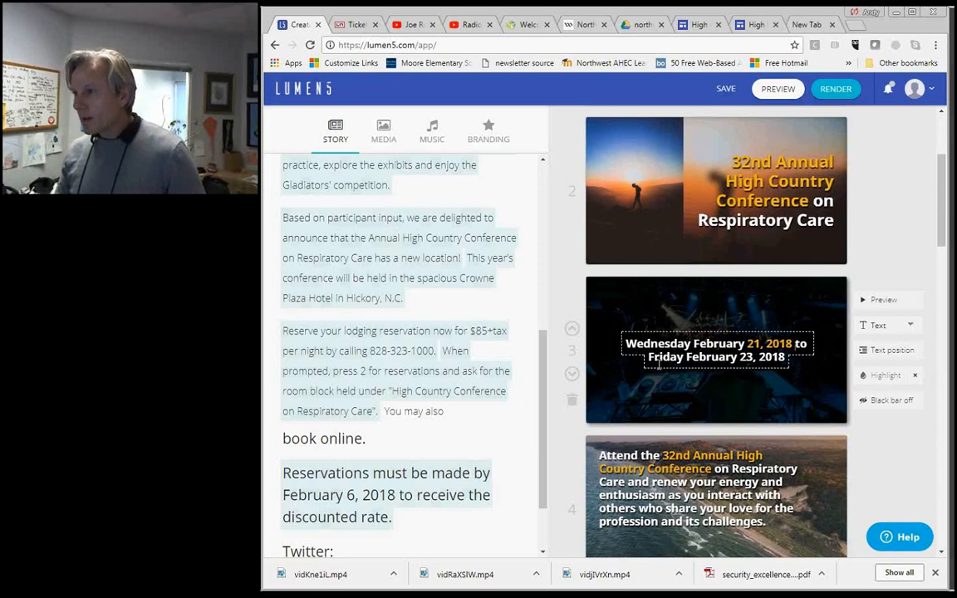
Review the text and background images of the scenes after the date, through to the reservation deadline scene
{"action": "scroll", "coordinate": [771, 449], "scroll_direction": "down", "scroll_amount": 2}
{"action": "scroll", "coordinate": [771, 449], "scroll_direction": "up", "scroll_amount": 1}
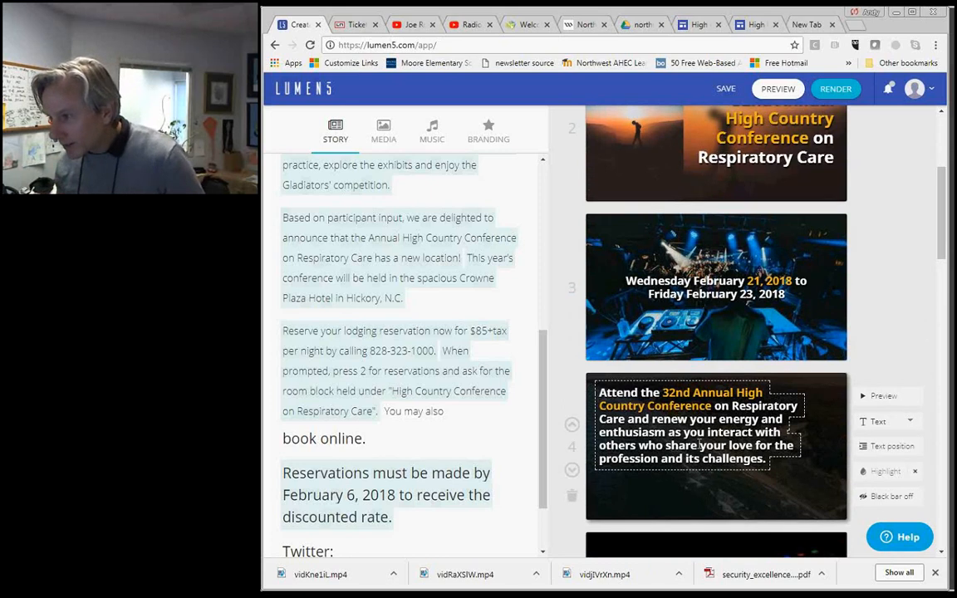
{"action": "scroll", "coordinate": [699, 446], "scroll_direction": "down", "scroll_amount": 4}
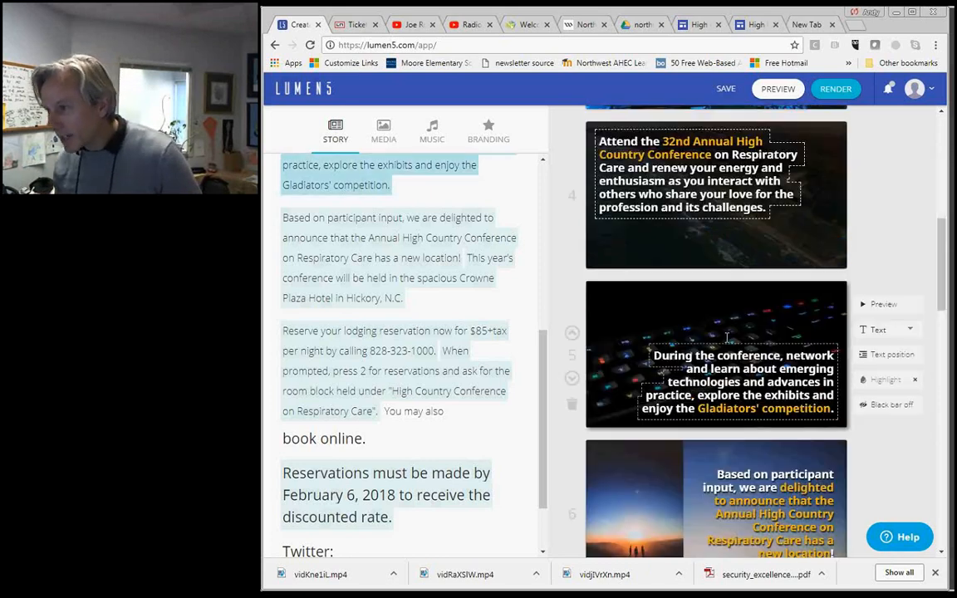
{"action": "scroll", "coordinate": [727, 337], "scroll_direction": "down", "scroll_amount": 4}
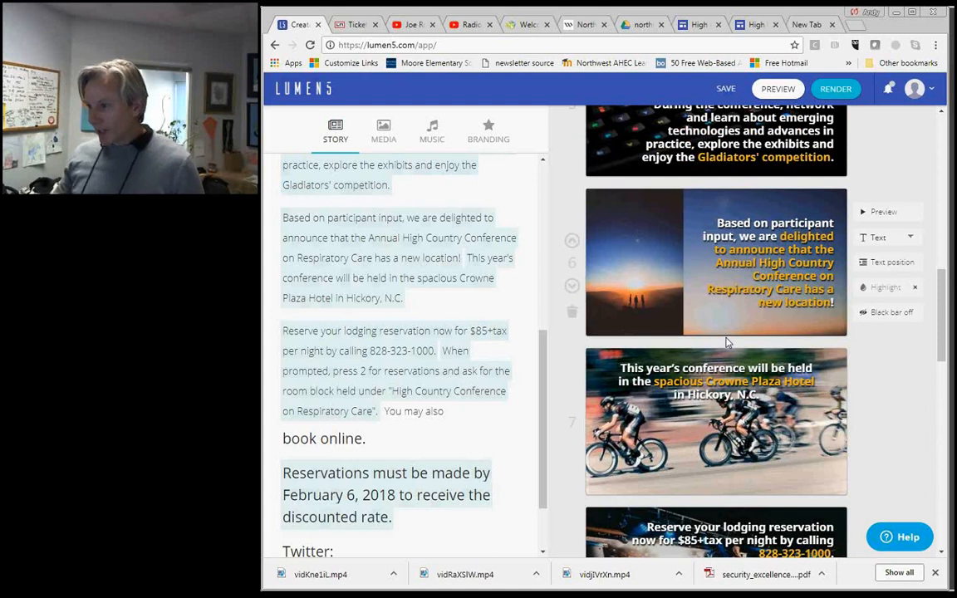
{"action": "scroll", "coordinate": [726, 341], "scroll_direction": "down", "scroll_amount": 3}
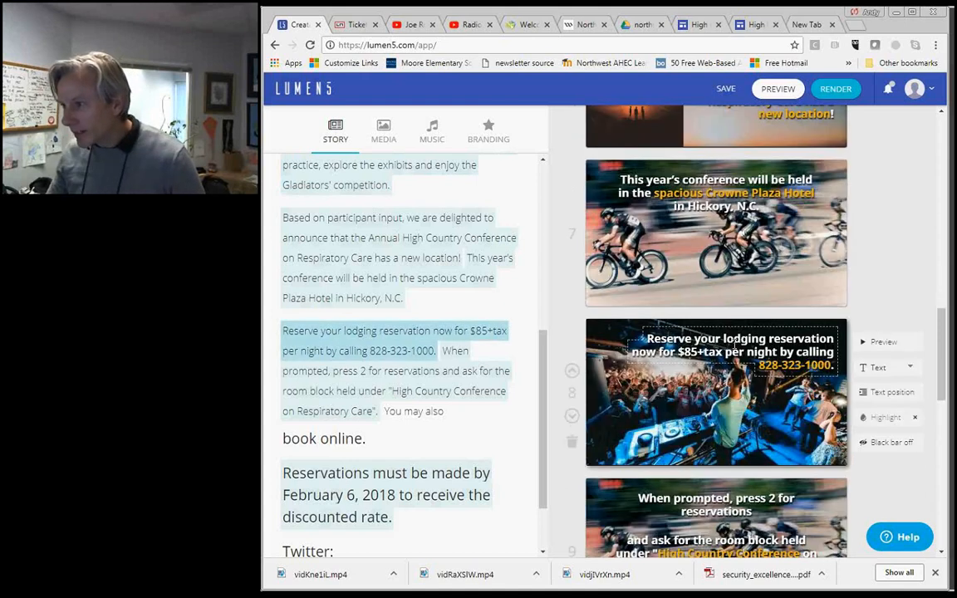
{"action": "scroll", "coordinate": [735, 342], "scroll_direction": "down", "scroll_amount": 5}
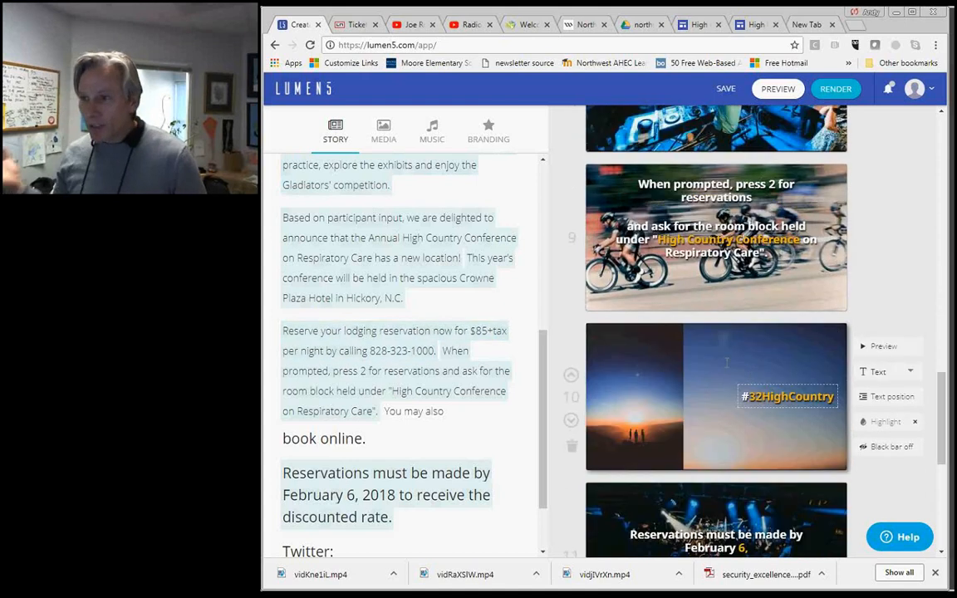
{"action": "scroll", "coordinate": [727, 363], "scroll_direction": "down", "scroll_amount": 2}
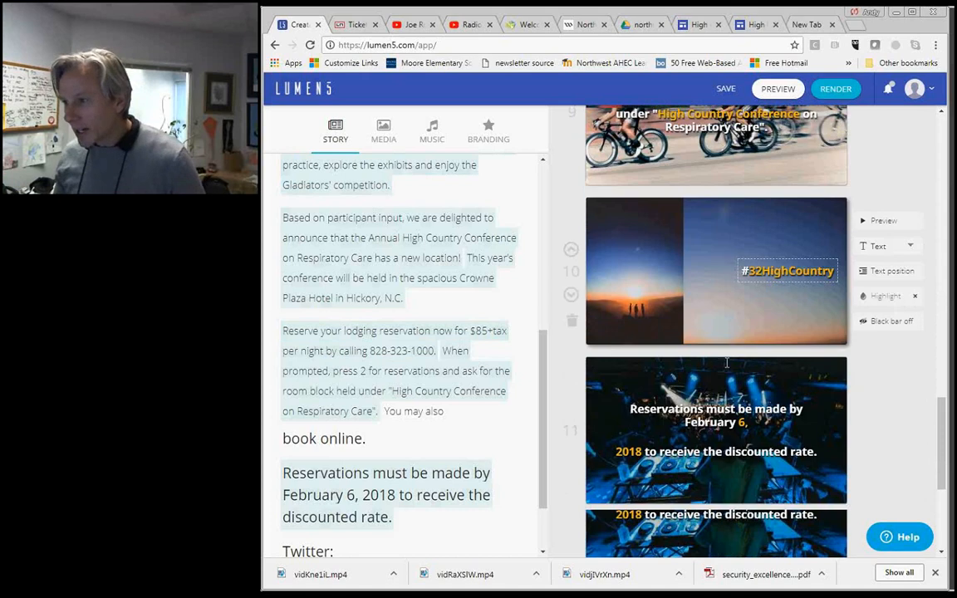
{"action": "scroll", "coordinate": [719, 356], "scroll_direction": "down", "scroll_amount": 2}
{"action": "scroll", "coordinate": [718, 350], "scroll_direction": "up", "scroll_amount": 5}
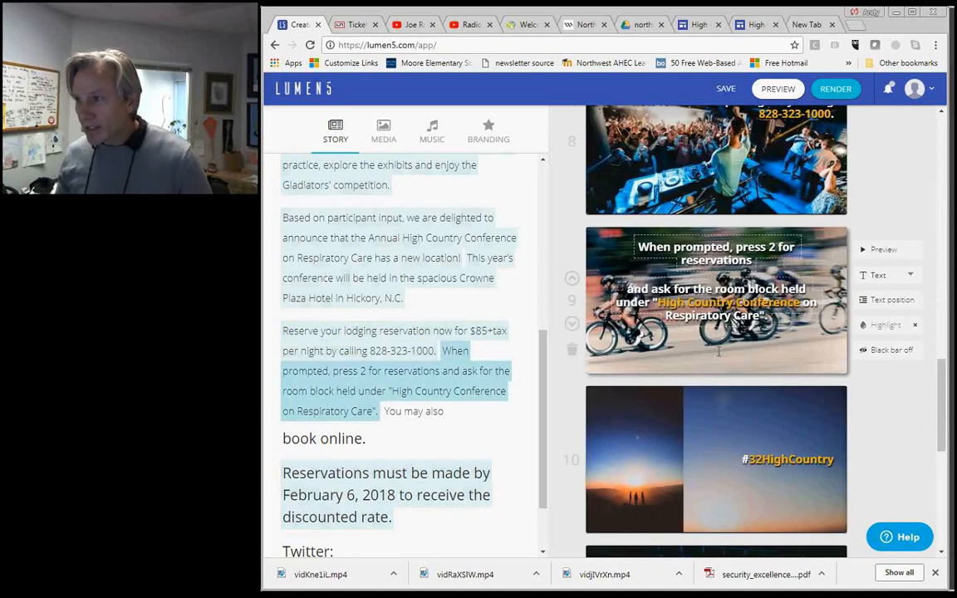
Open the media section for the scenes, check the uploaded media, and return to the stock library
{"action": "scroll", "coordinate": [718, 351], "scroll_direction": "up", "scroll_amount": 12}
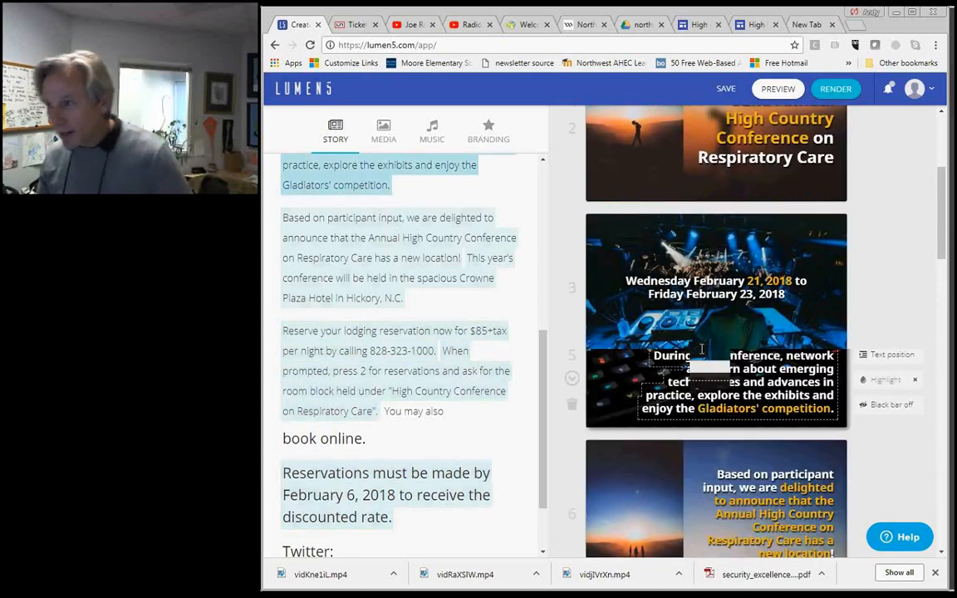
{"action": "scroll", "coordinate": [698, 350], "scroll_direction": "up", "scroll_amount": 4}
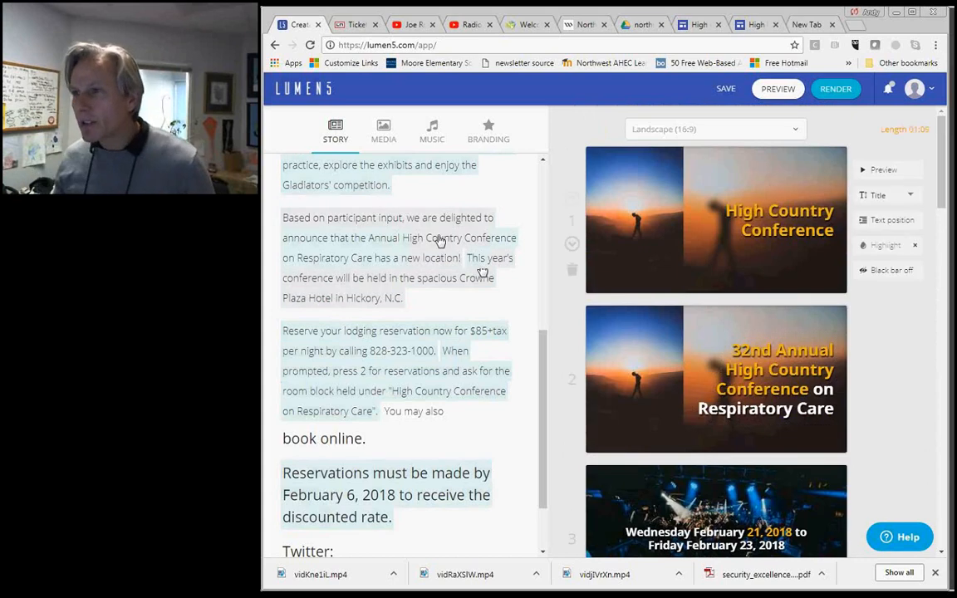
{"action": "left_click", "coordinate": [383, 131]}
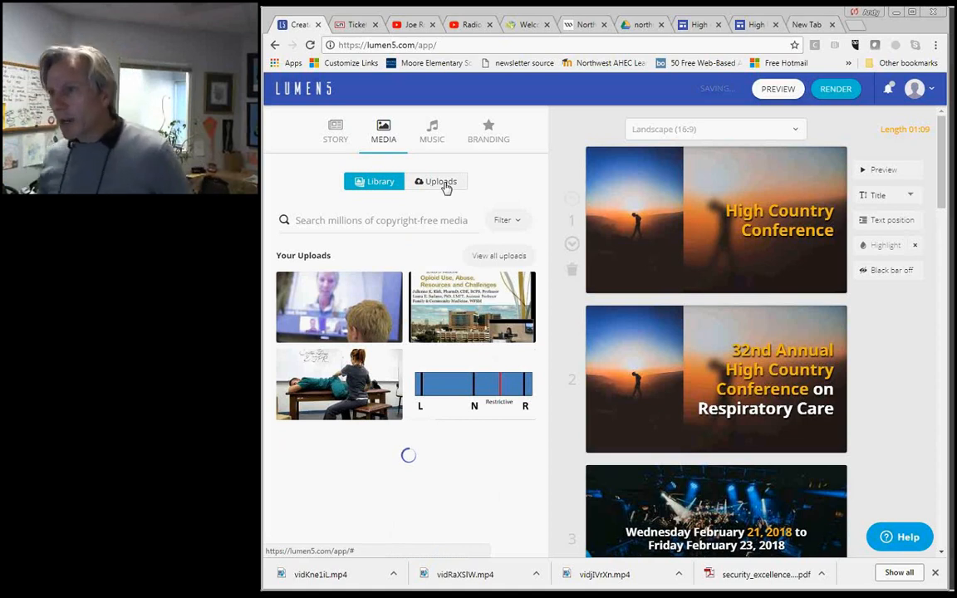
{"action": "left_click", "coordinate": [444, 184]}
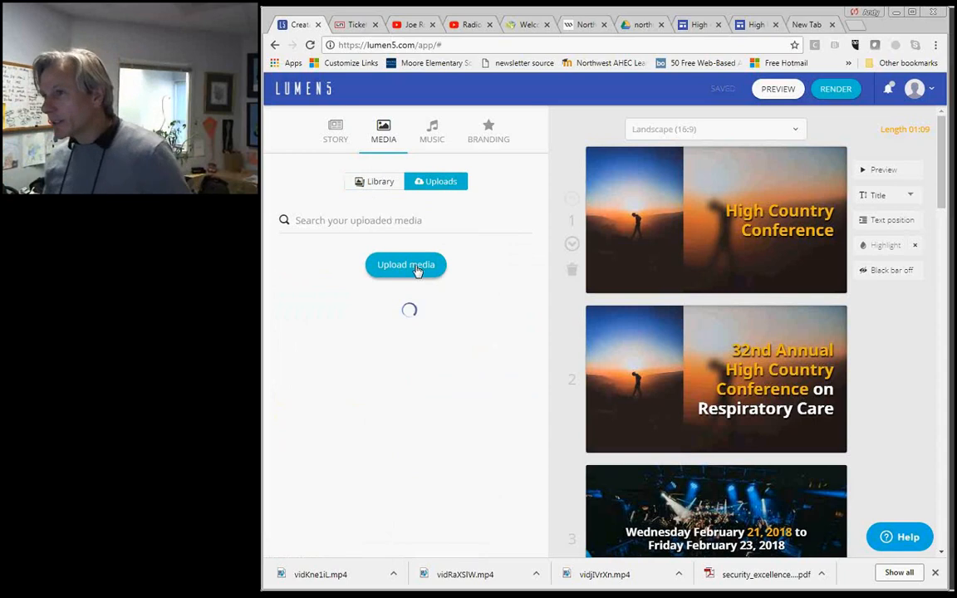
{"action": "left_click", "coordinate": [382, 186]}
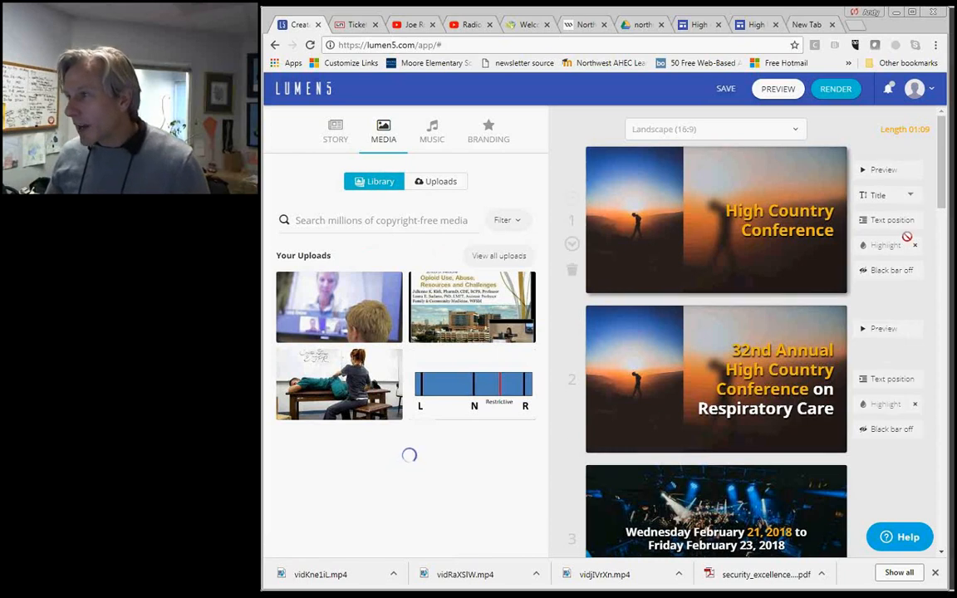
Review the background images from the conference attendance scene to the lodging reservation scene, and open the stock media search
{"action": "left_click_drag", "start_coordinate": [940, 202], "coordinate": [938, 289]}
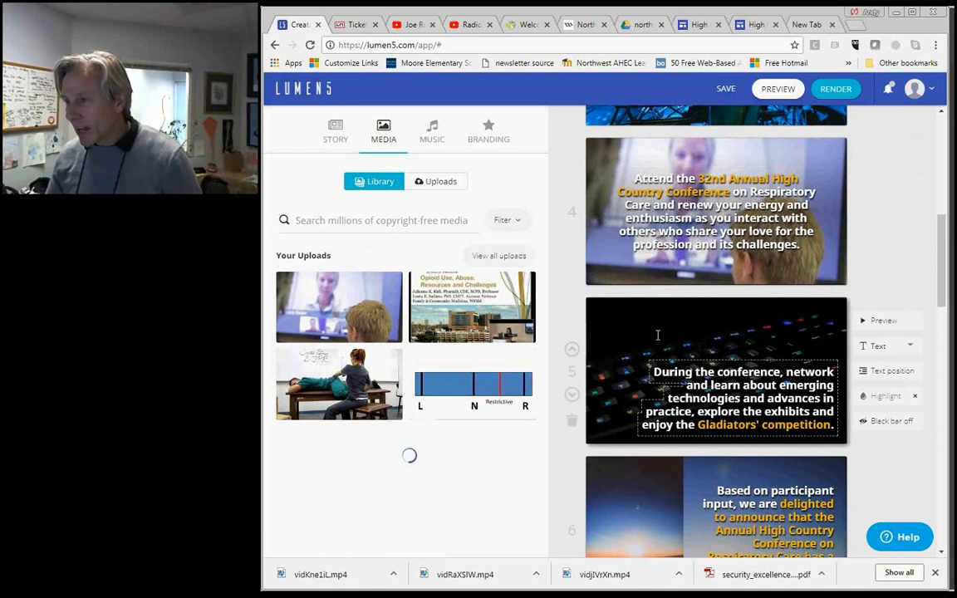
{"action": "scroll", "coordinate": [656, 335], "scroll_direction": "up", "scroll_amount": 1}
{"action": "scroll", "coordinate": [659, 334], "scroll_direction": "down", "scroll_amount": 3}
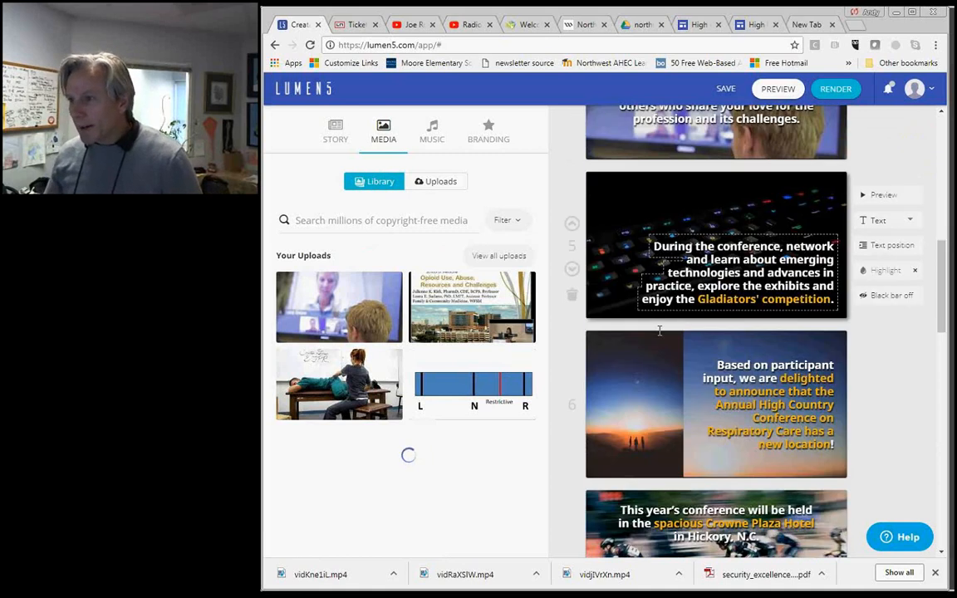
{"action": "scroll", "coordinate": [658, 331], "scroll_direction": "down", "scroll_amount": 3}
{"action": "scroll", "coordinate": [659, 333], "scroll_direction": "down", "scroll_amount": 2}
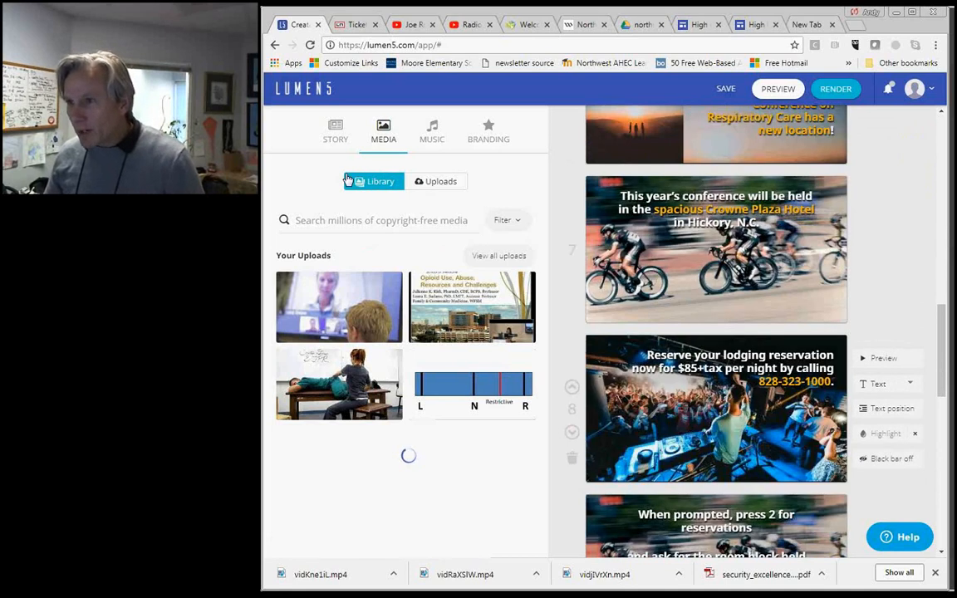
{"action": "left_click", "coordinate": [337, 214]}
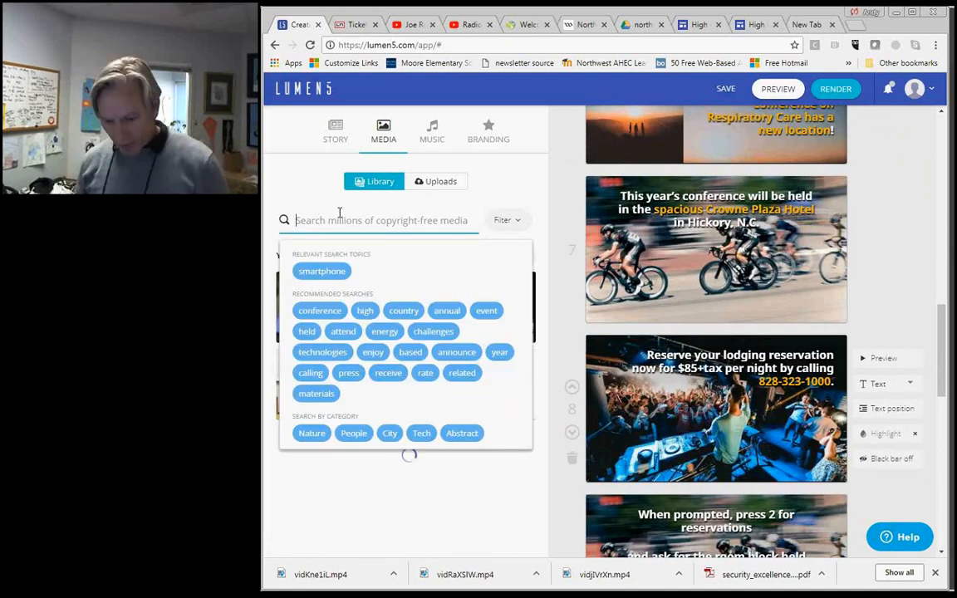
{"action": "type", "text": "mountain"}
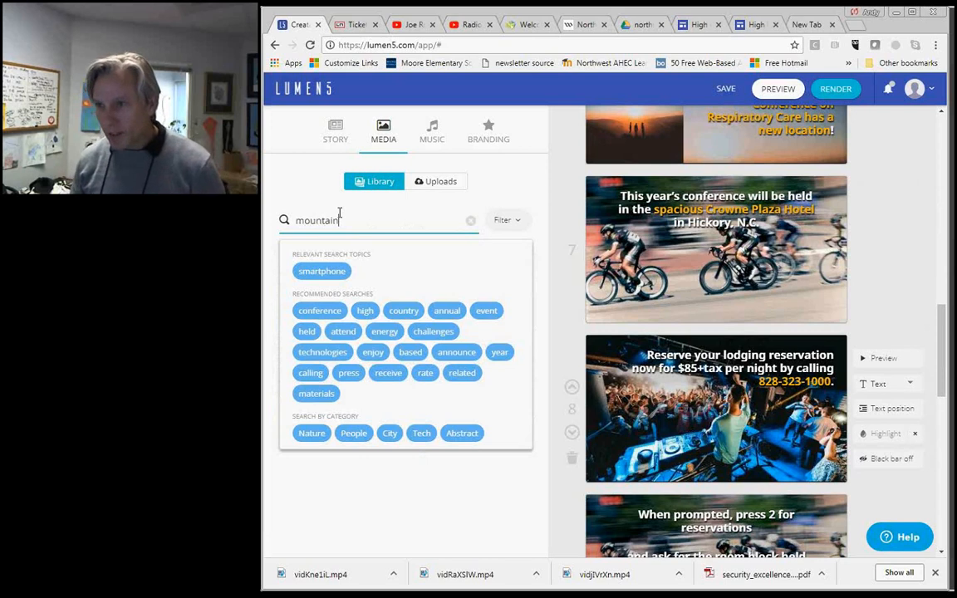
{"action": "key", "text": "BackSpace"}
{"action": "key", "text": "BackSpace"}
{"action": "key", "text": "BackSpace"}
{"action": "key", "text": "BackSpace"}
{"action": "key", "text": "BackSpace"}
{"action": "key", "text": "BackSpace"}
{"action": "key", "text": "BackSpace"}
{"action": "key", "text": "BackSpace"}
Search the media library for "hickory" and use the woodland stream photo as the background of the Crowne Plaza Hotel scene
{"action": "type", "text": "hic"}
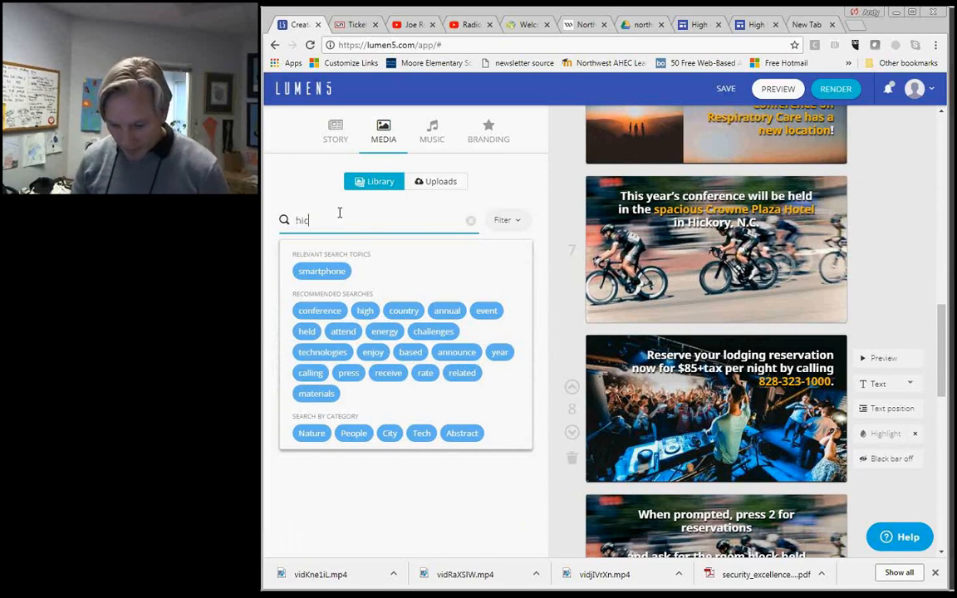
{"action": "type", "text": "kory"}
{"action": "key", "text": "Return"}
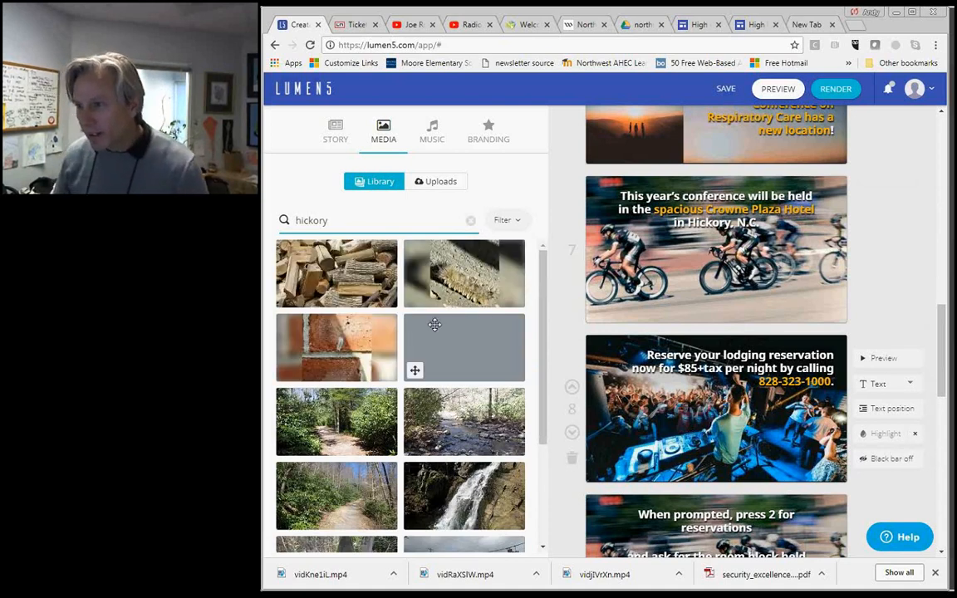
{"action": "left_click_drag", "start_coordinate": [434, 324], "coordinate": [639, 281]}
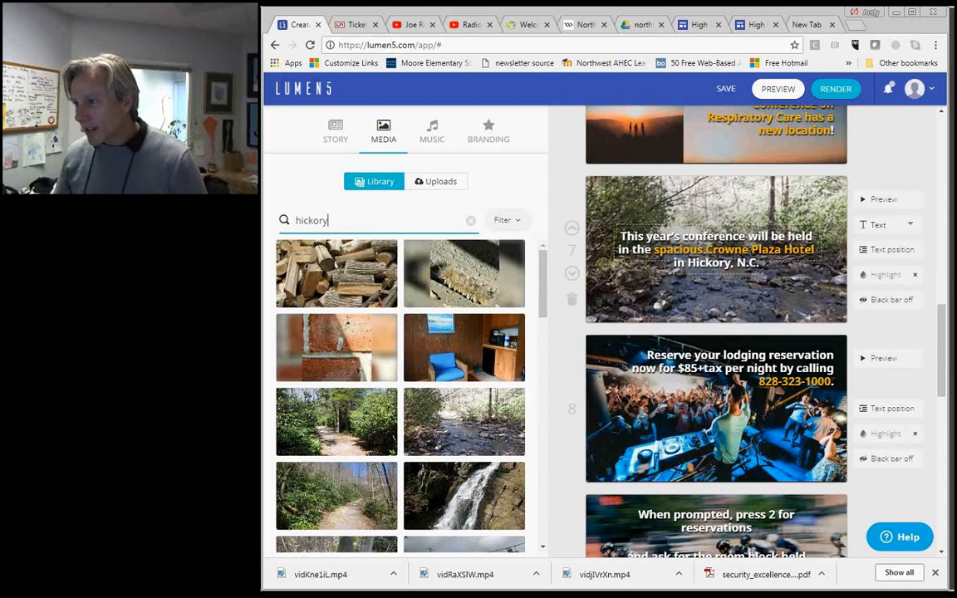
Browse the remaining hickory images, and replace the media search term with "hotel"
{"action": "scroll", "coordinate": [679, 368], "scroll_direction": "down", "scroll_amount": 1}
{"action": "scroll", "coordinate": [361, 330], "scroll_direction": "down", "scroll_amount": 2}
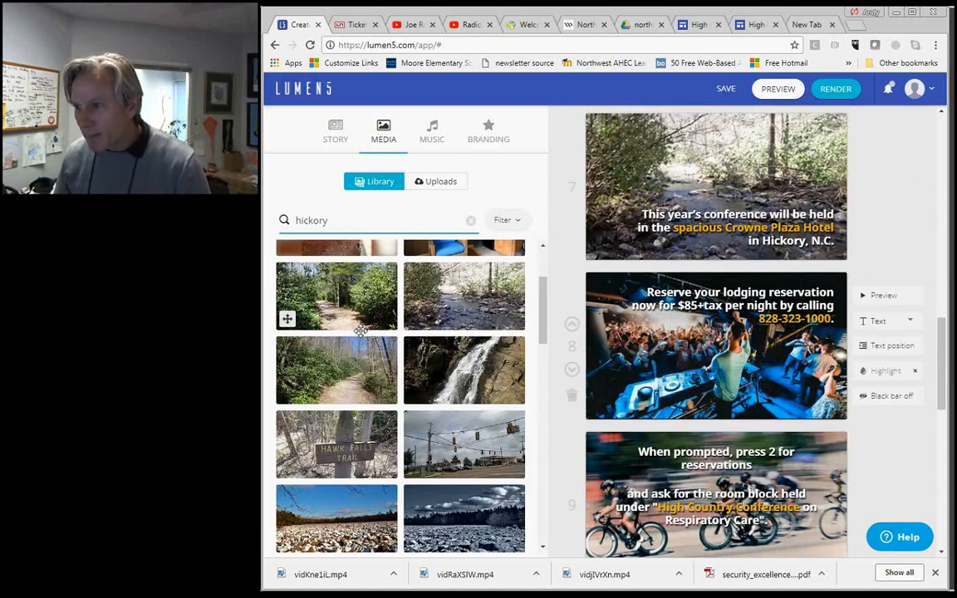
{"action": "scroll", "coordinate": [360, 330], "scroll_direction": "down", "scroll_amount": 2}
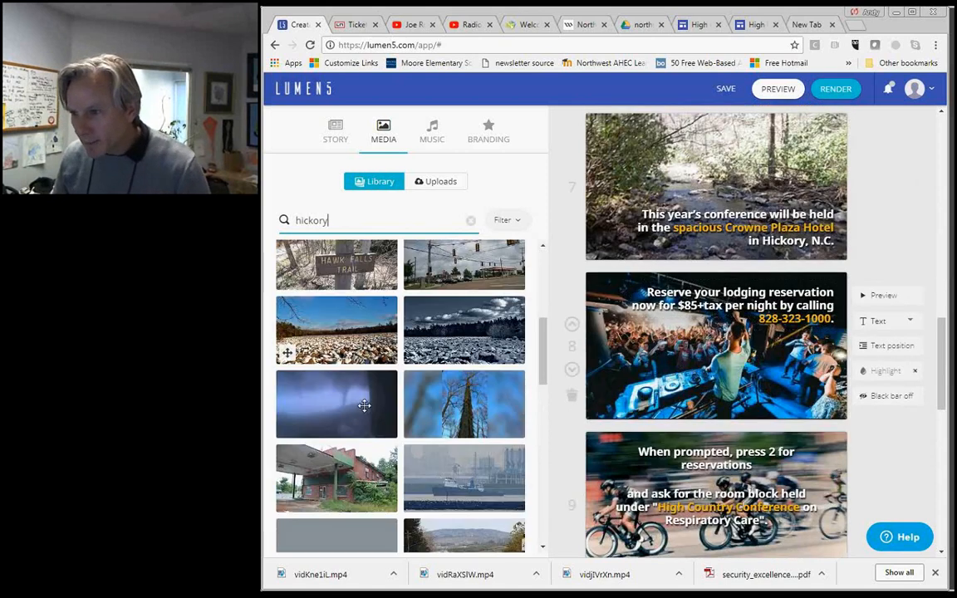
{"action": "scroll", "coordinate": [357, 315], "scroll_direction": "down", "scroll_amount": 3}
{"action": "left_click_drag", "start_coordinate": [369, 212], "coordinate": [277, 220]}
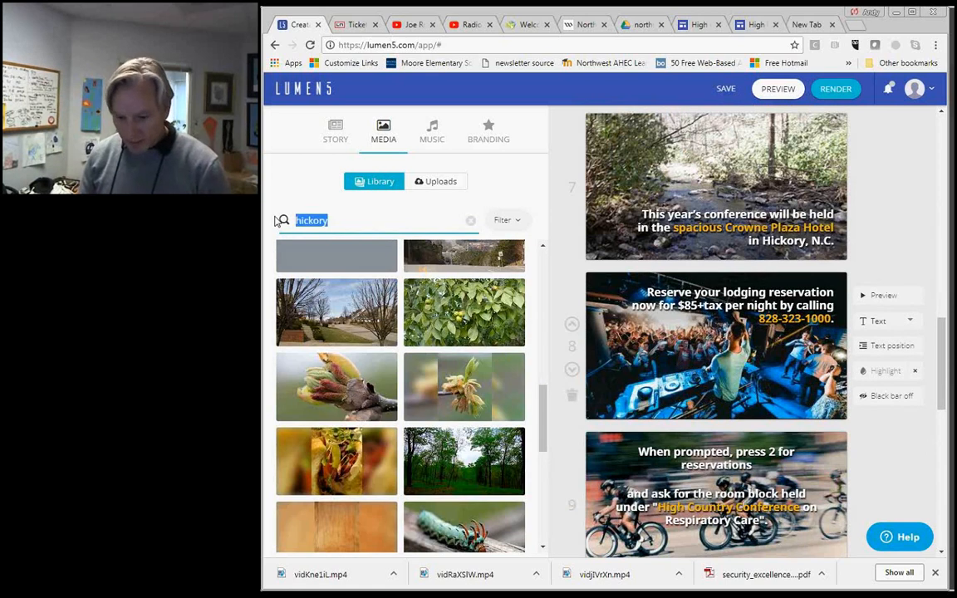
{"action": "type", "text": "hortel"}
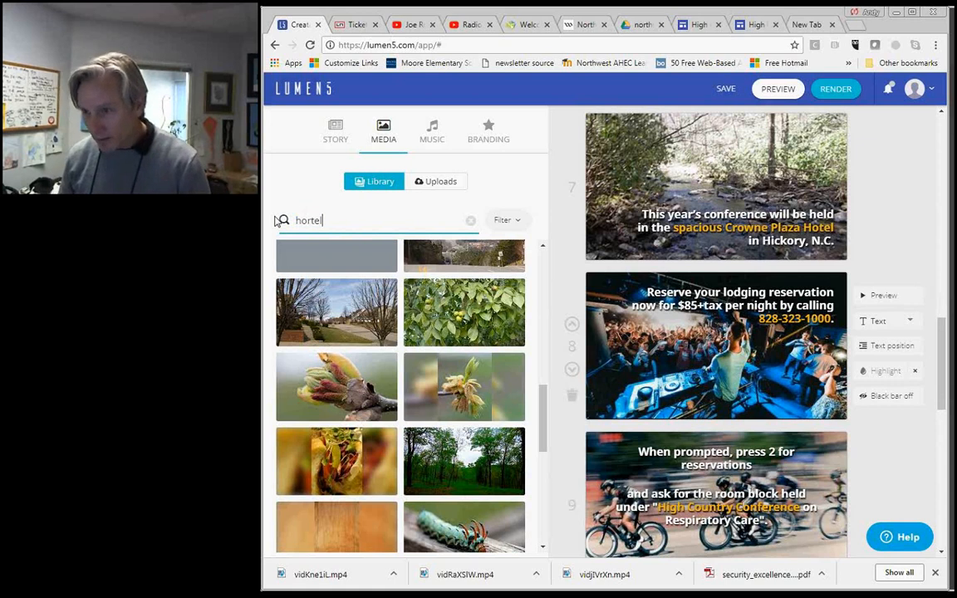
{"action": "key", "text": "BackSpace"}
{"action": "key", "text": "BackSpace"}
{"action": "key", "text": "BackSpace"}
{"action": "key", "text": "BackSpace"}
{"action": "type", "text": "tel"}
{"action": "key", "text": "Return"}
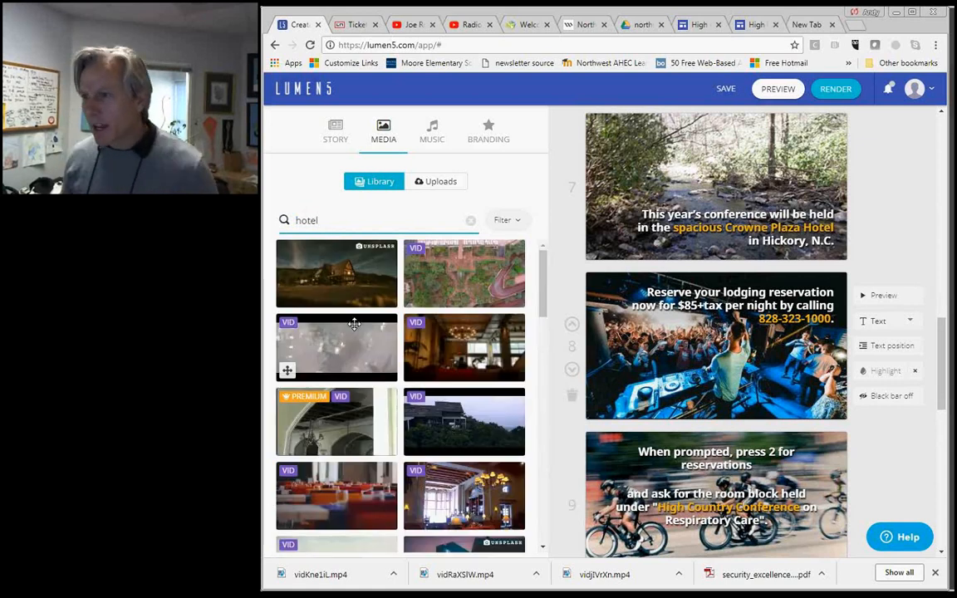
Set the hotel dining room video with orange chairs as the background of the $85+tax lodging reservation scene
{"action": "scroll", "coordinate": [455, 391], "scroll_direction": "down", "scroll_amount": 1}
{"action": "scroll", "coordinate": [349, 274], "scroll_direction": "down", "scroll_amount": 3}
{"action": "scroll", "coordinate": [356, 355], "scroll_direction": "up", "scroll_amount": 2}
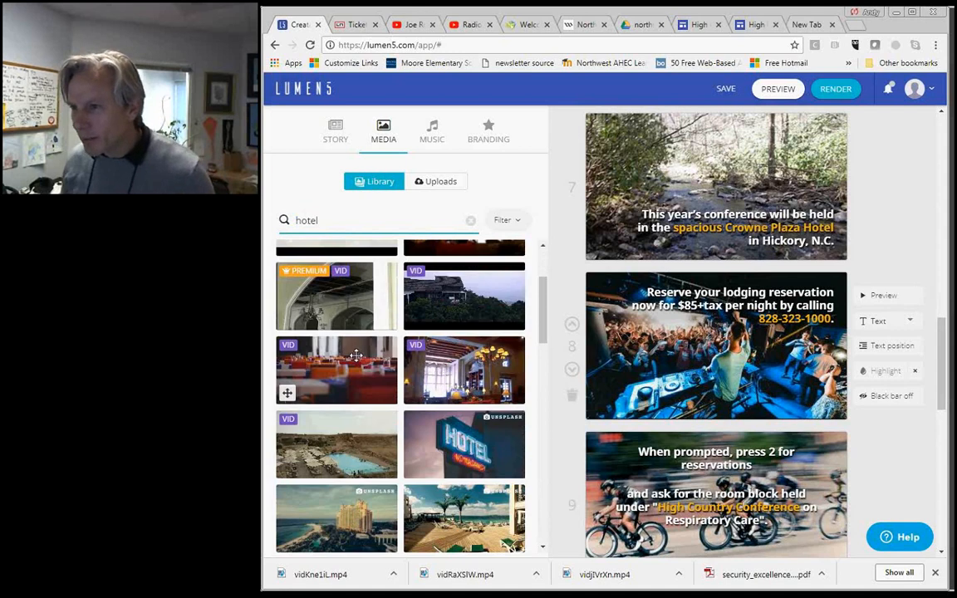
{"action": "scroll", "coordinate": [465, 322], "scroll_direction": "down", "scroll_amount": 1}
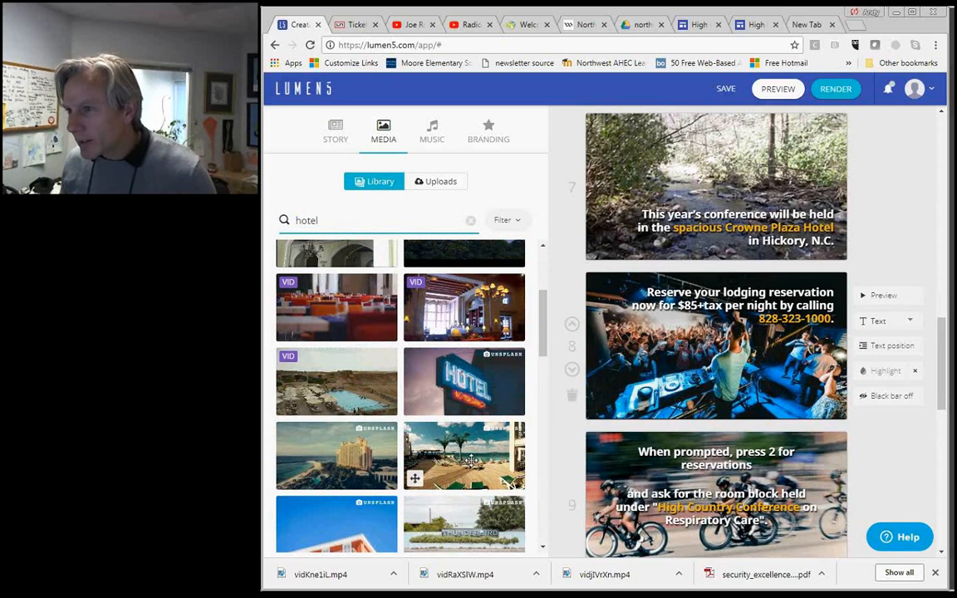
{"action": "left_click_drag", "start_coordinate": [449, 392], "coordinate": [515, 382]}
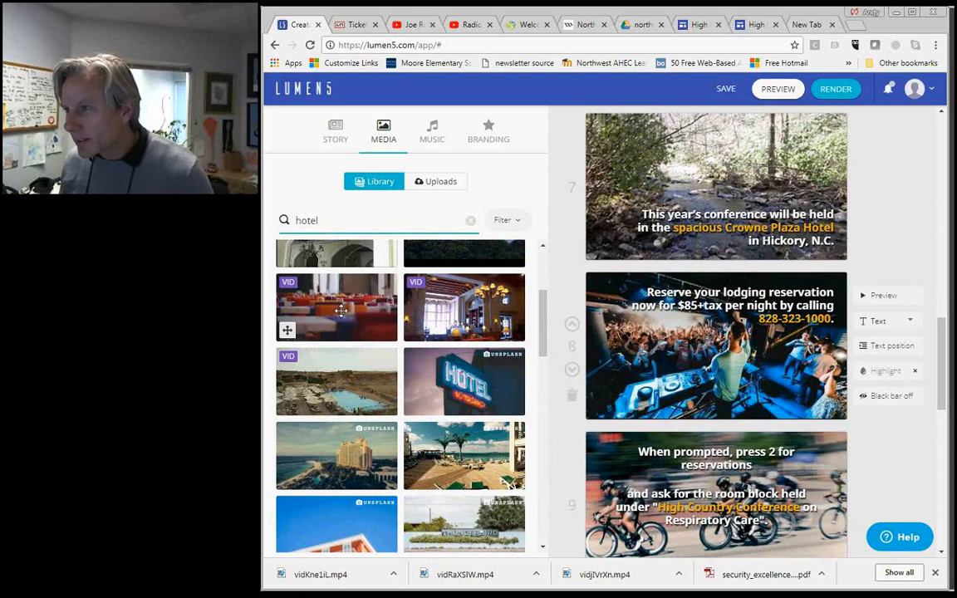
{"action": "left_click_drag", "start_coordinate": [340, 311], "coordinate": [598, 365]}
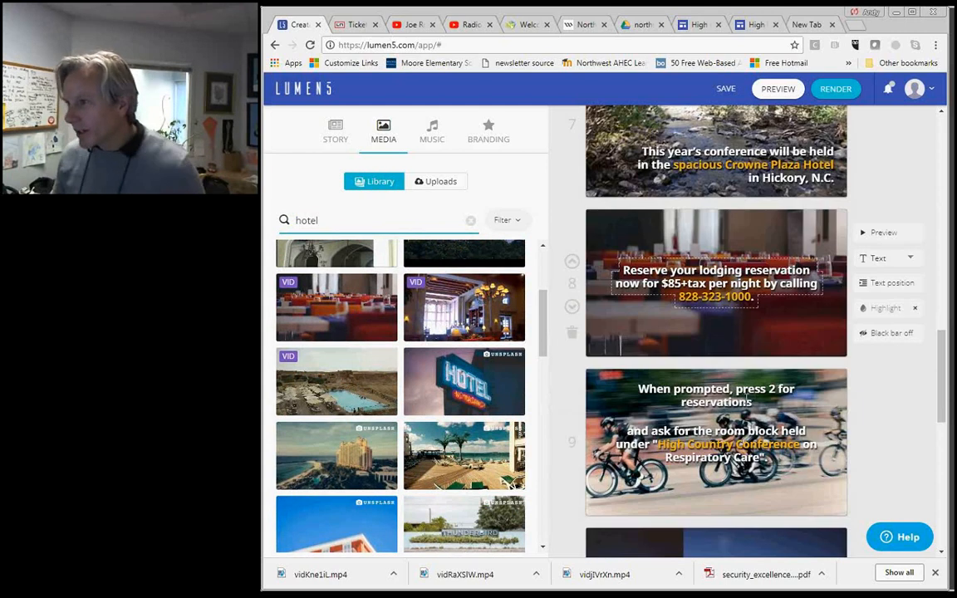
Check the remaining scenes, and filter the free music tracks by the Funky mood
{"action": "scroll", "coordinate": [619, 344], "scroll_direction": "down", "scroll_amount": 5}
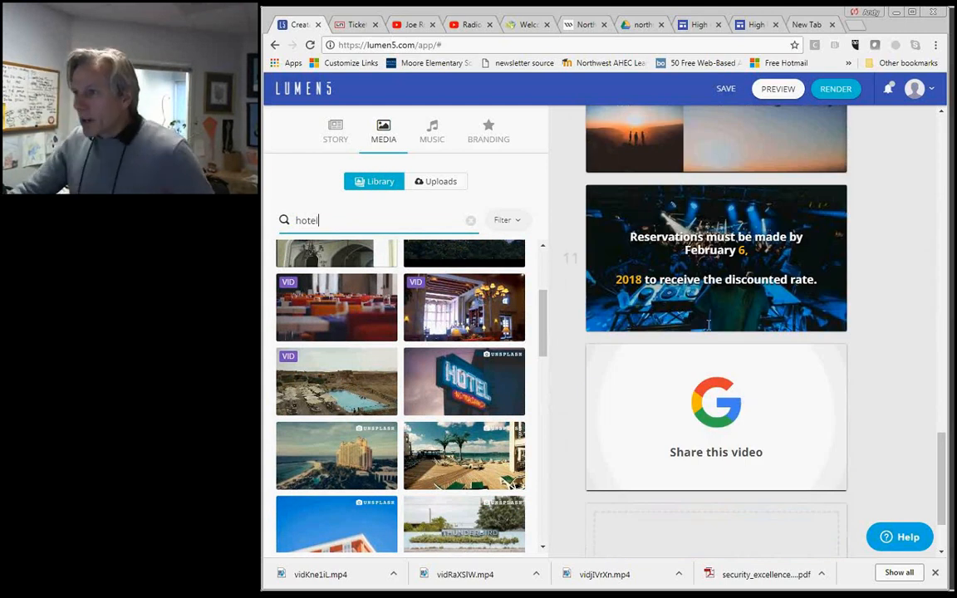
{"action": "scroll", "coordinate": [708, 323], "scroll_direction": "up", "scroll_amount": 6}
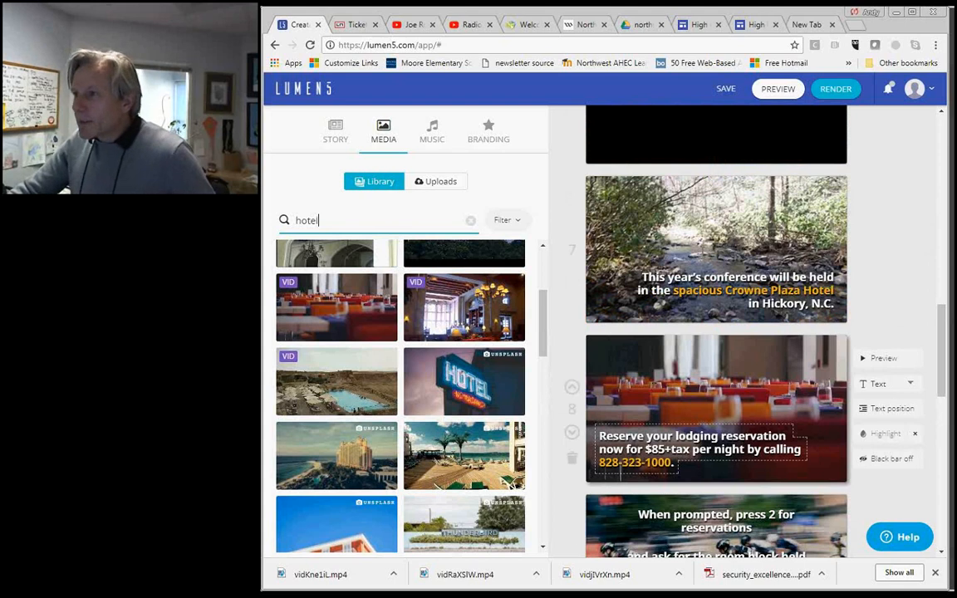
{"action": "scroll", "coordinate": [712, 239], "scroll_direction": "up", "scroll_amount": 12}
{"action": "left_click", "coordinate": [430, 133]}
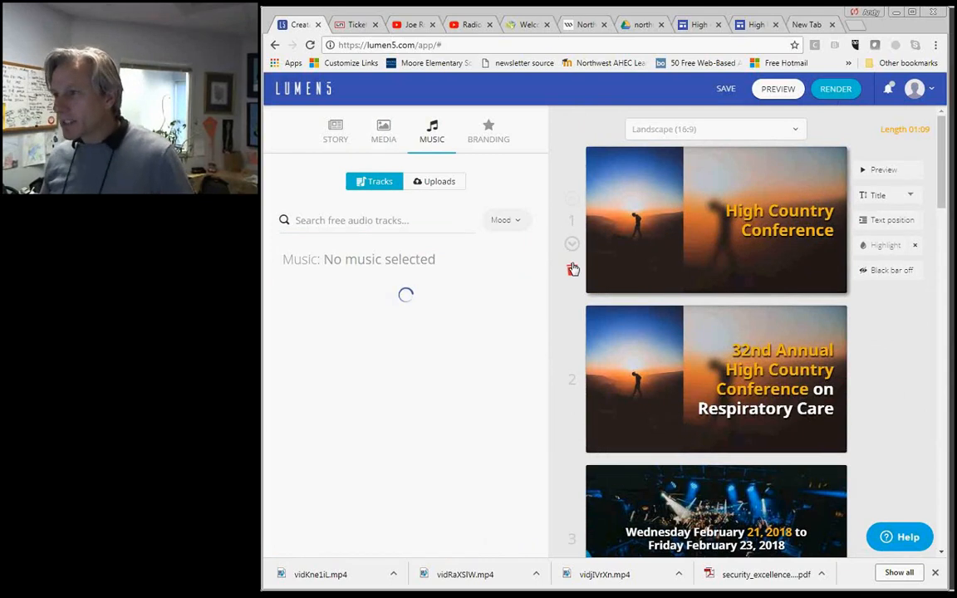
{"action": "left_click", "coordinate": [511, 224]}
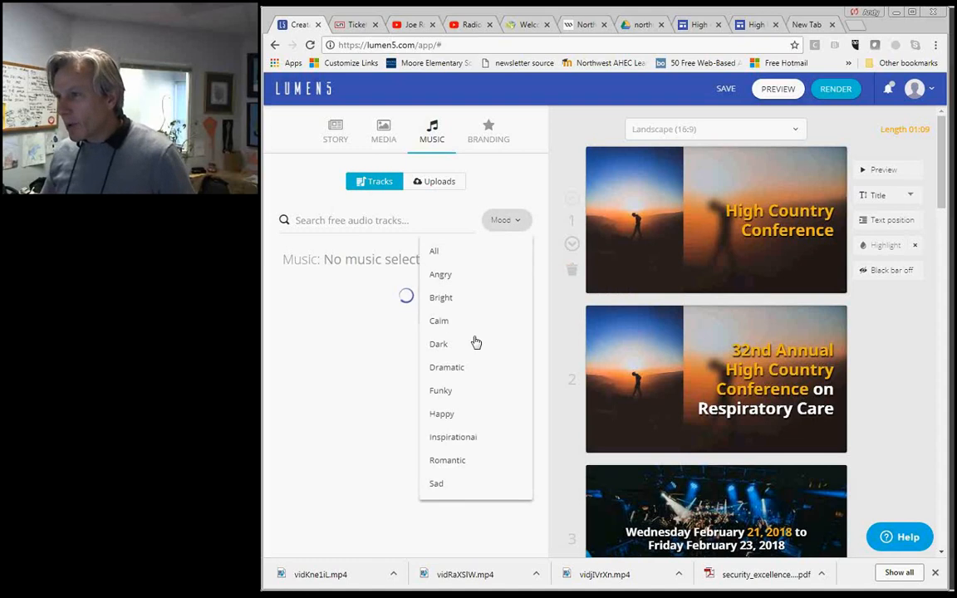
{"action": "left_click", "coordinate": [441, 391]}
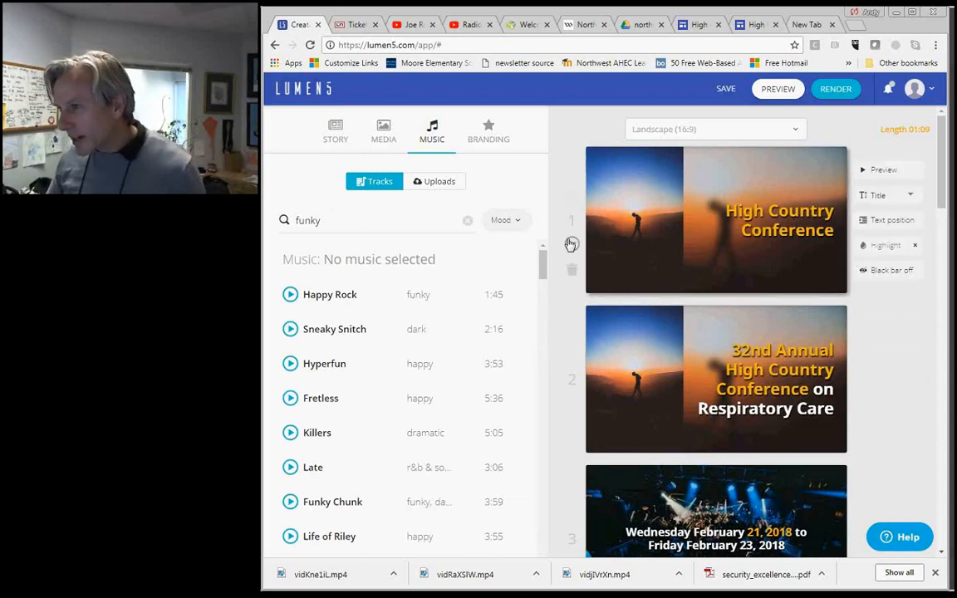
Delete the first scene, titled "High Country Conference"
{"action": "left_click", "coordinate": [572, 269]}
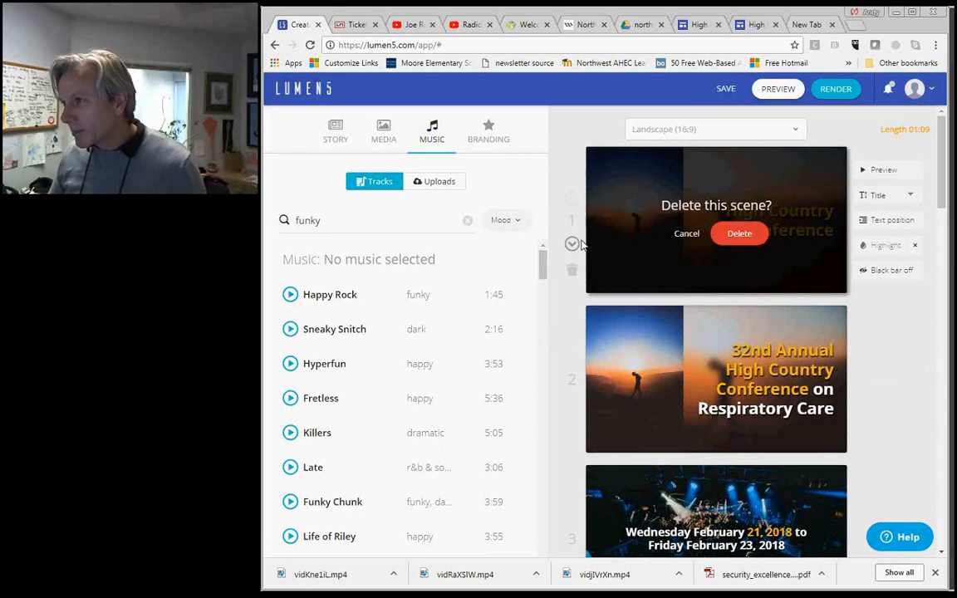
{"action": "left_click", "coordinate": [751, 233]}
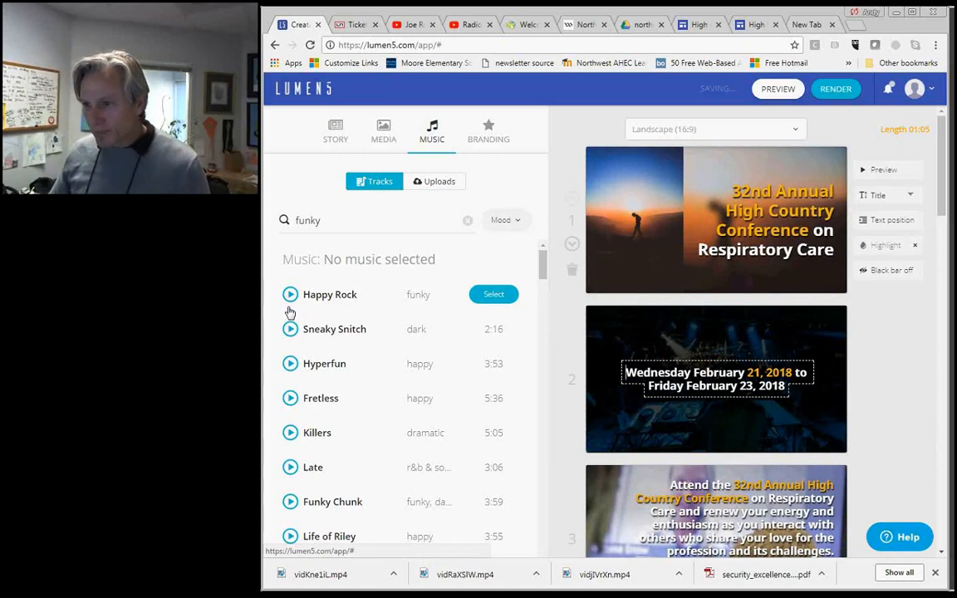
Sample the Sunshine and Quirky Dog tracks, and select Sunshine as the video's background music
{"action": "scroll", "coordinate": [290, 348], "scroll_direction": "down", "scroll_amount": 3}
{"action": "scroll", "coordinate": [295, 460], "scroll_direction": "down", "scroll_amount": 5}
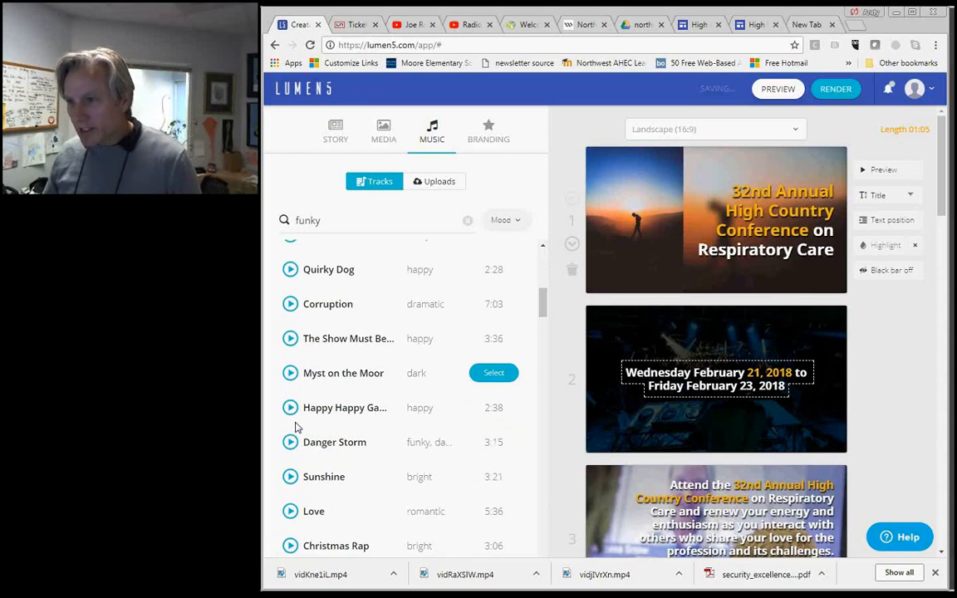
{"action": "scroll", "coordinate": [296, 426], "scroll_direction": "down", "scroll_amount": 2}
{"action": "left_click", "coordinate": [292, 417]}
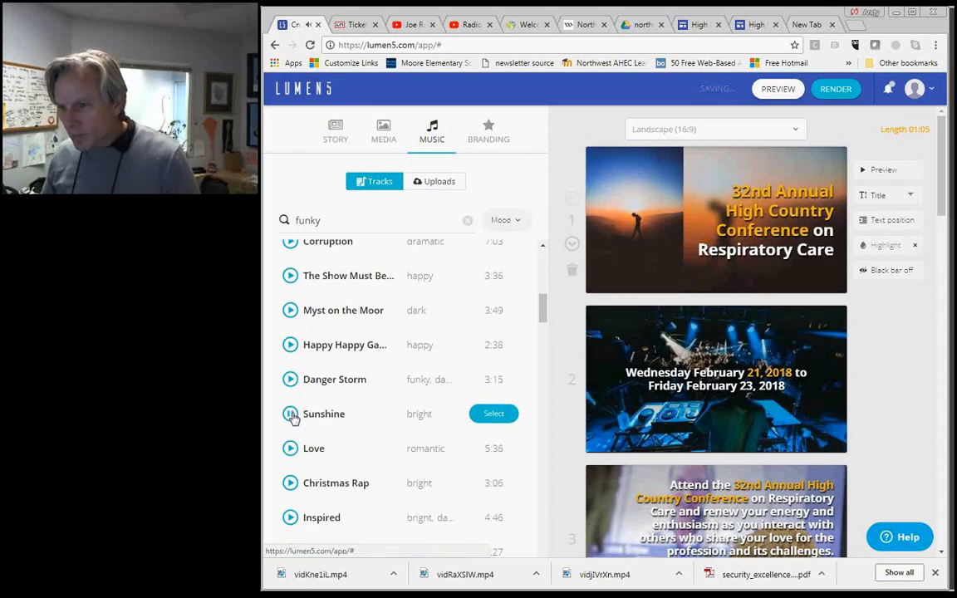
{"action": "left_click", "coordinate": [292, 417]}
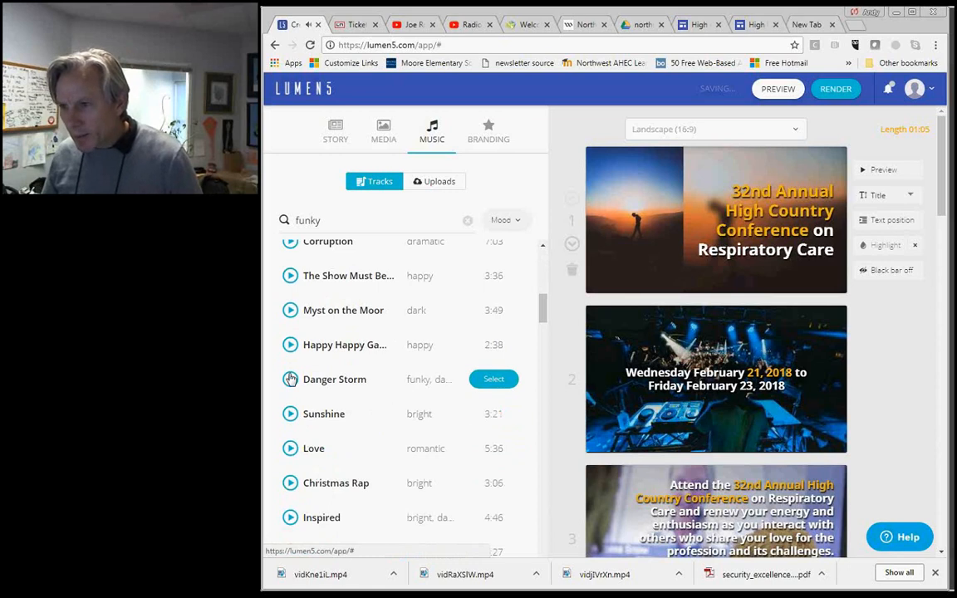
{"action": "scroll", "coordinate": [310, 411], "scroll_direction": "up", "scroll_amount": 3}
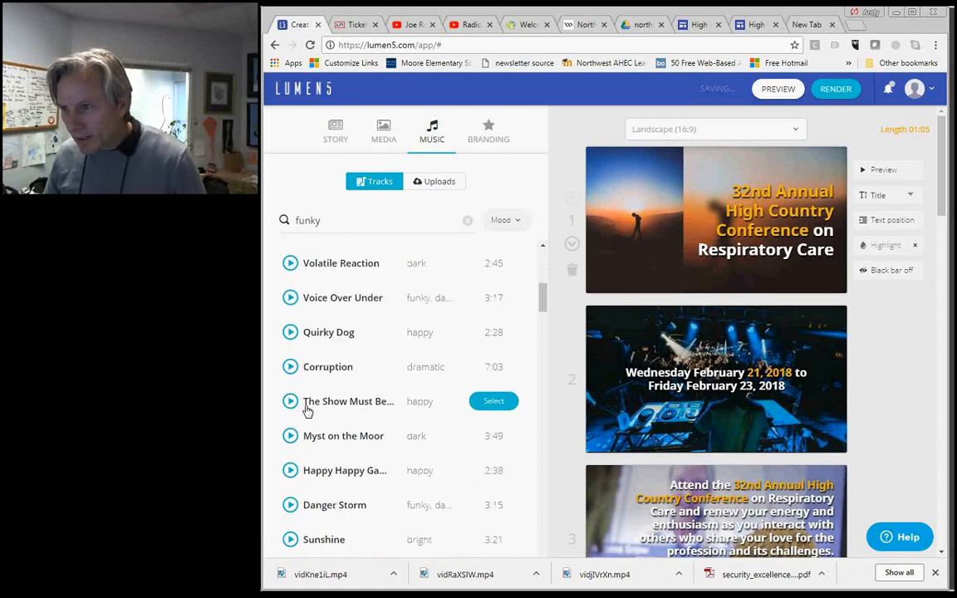
{"action": "left_click", "coordinate": [290, 334]}
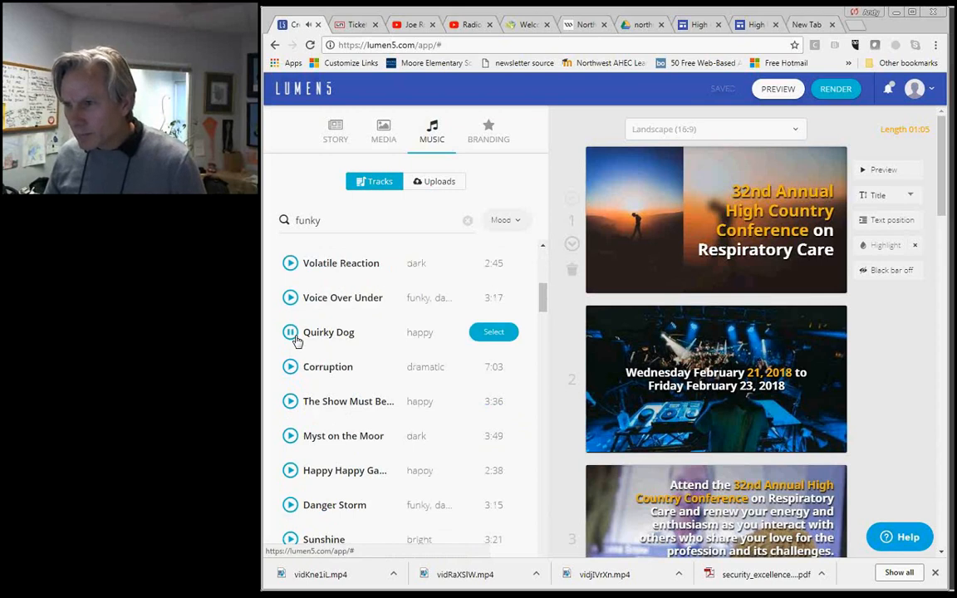
{"action": "scroll", "coordinate": [295, 342], "scroll_direction": "down", "scroll_amount": 3}
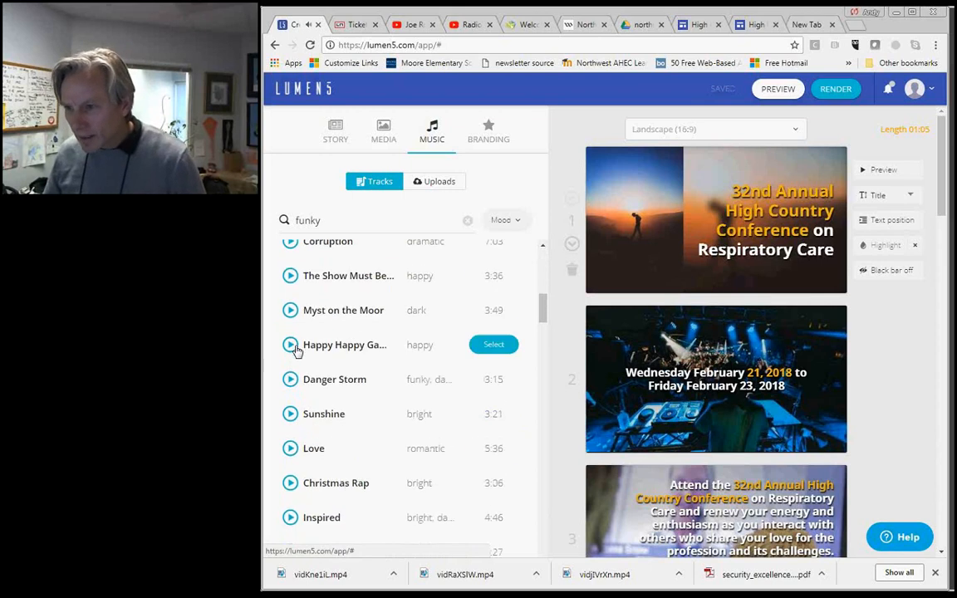
{"action": "left_click", "coordinate": [290, 419]}
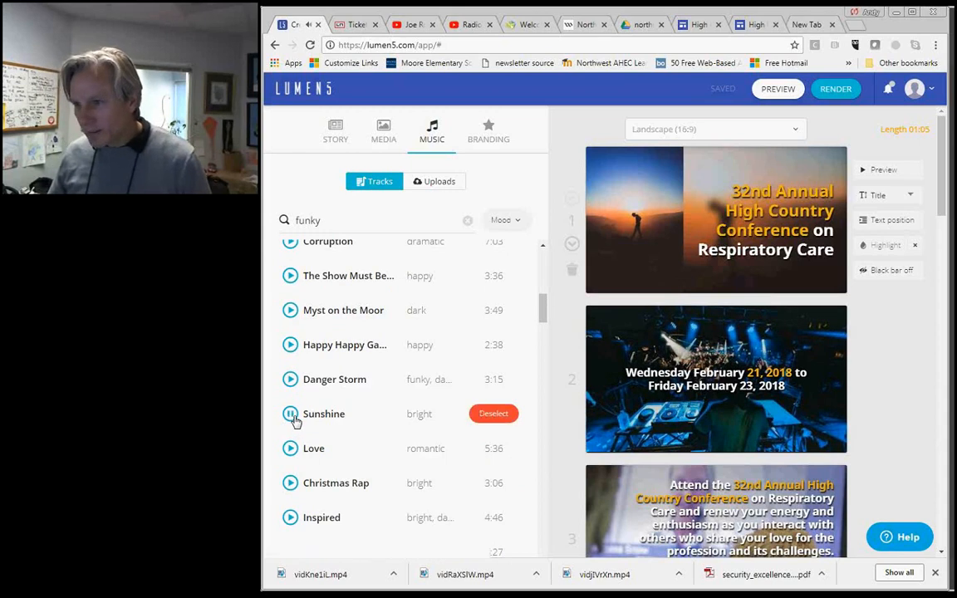
{"action": "left_click", "coordinate": [493, 413]}
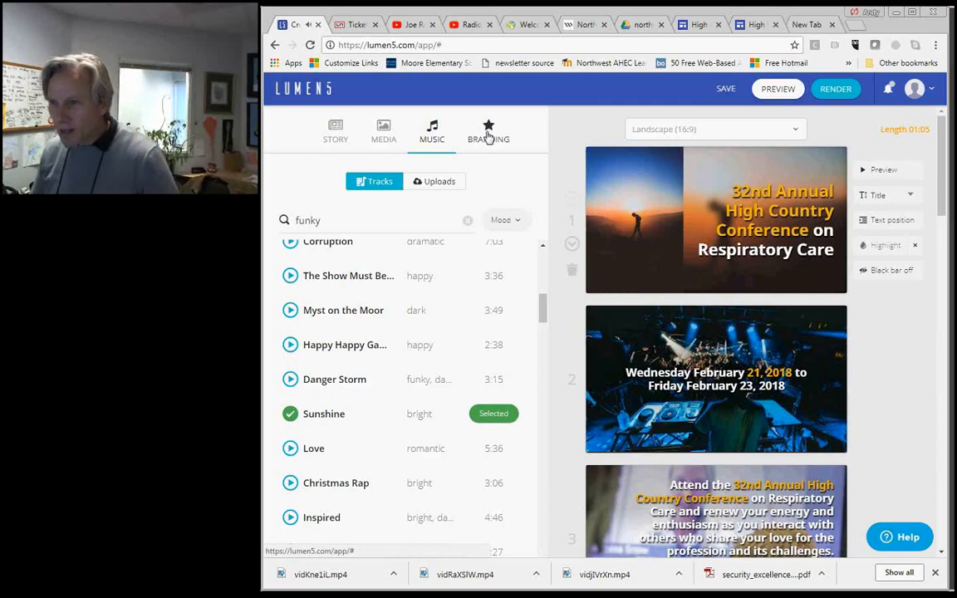
Review the branding settings for colors, font and outro, and render the video in 480p SD with no frame
{"action": "left_click", "coordinate": [488, 136]}
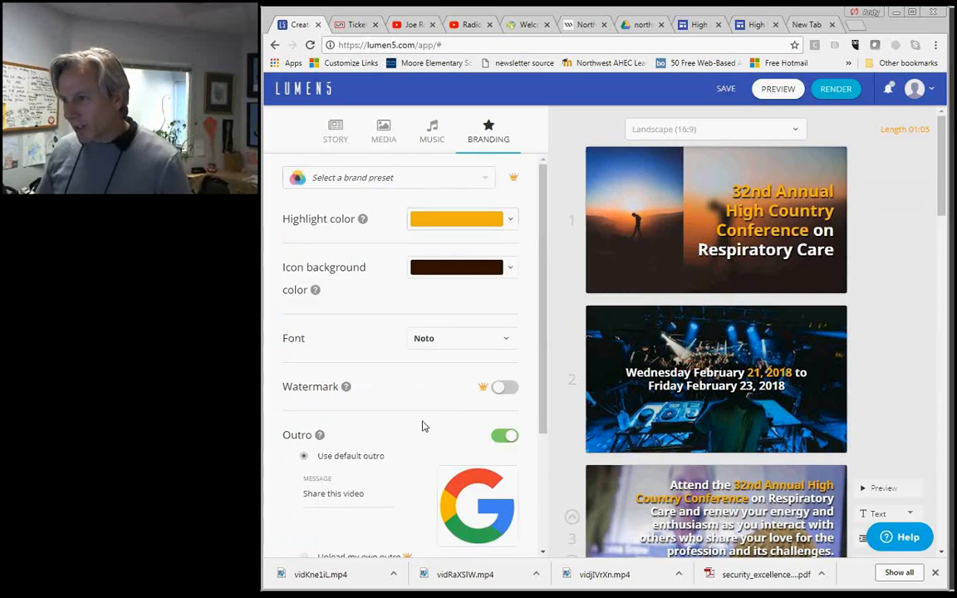
{"action": "scroll", "coordinate": [532, 375], "scroll_direction": "down", "scroll_amount": 1}
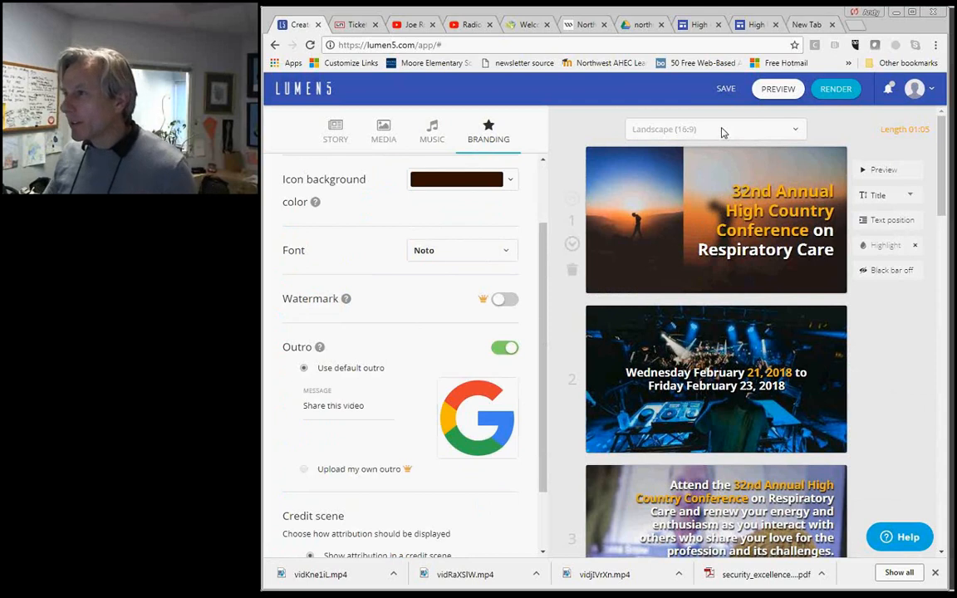
{"action": "left_click", "coordinate": [837, 89]}
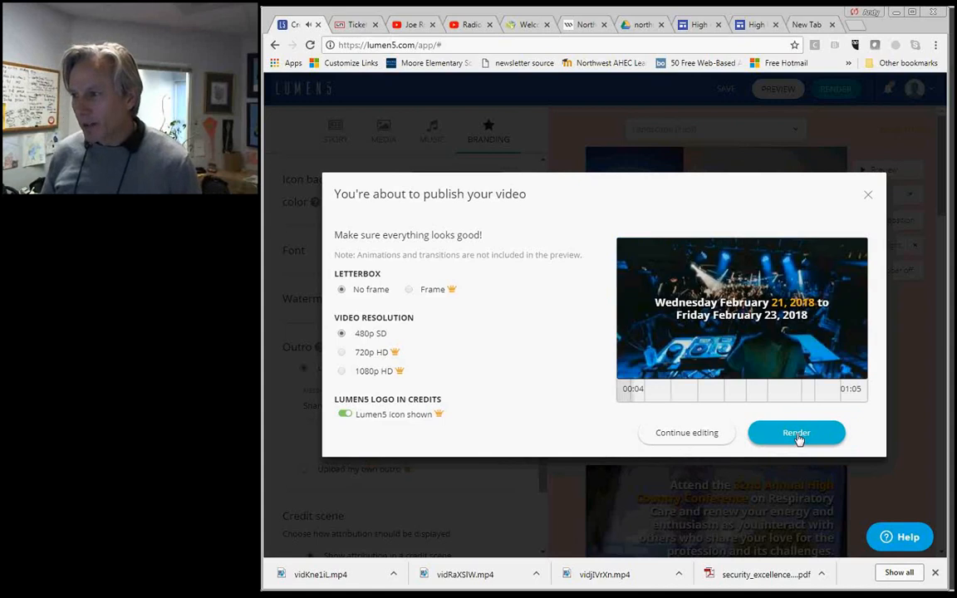
{"action": "left_click", "coordinate": [795, 434]}
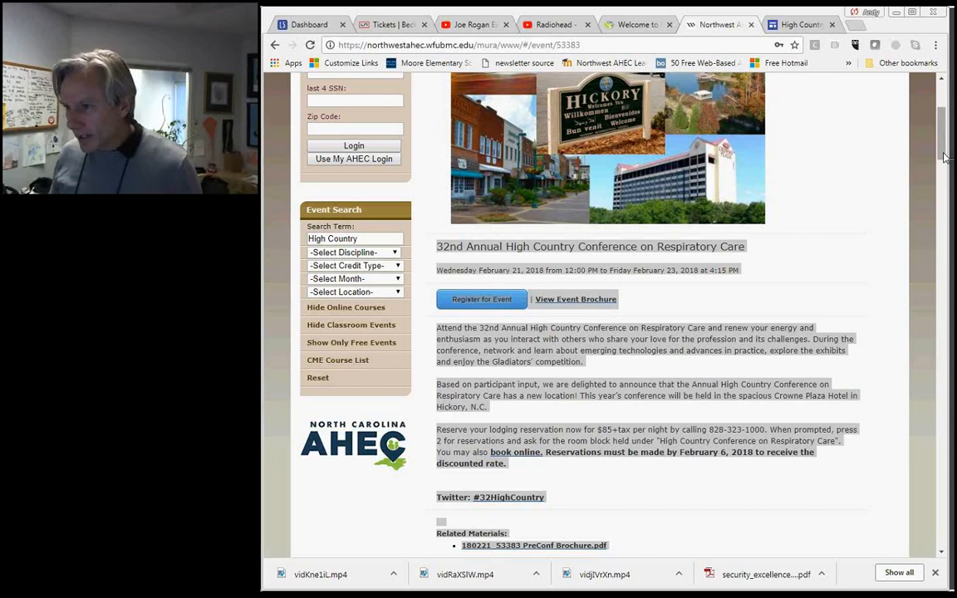
Review the conference event page on the Northwest AHEC site, from the Hickory photo collage to the related materials
{"action": "left_click_drag", "start_coordinate": [944, 156], "coordinate": [944, 137]}
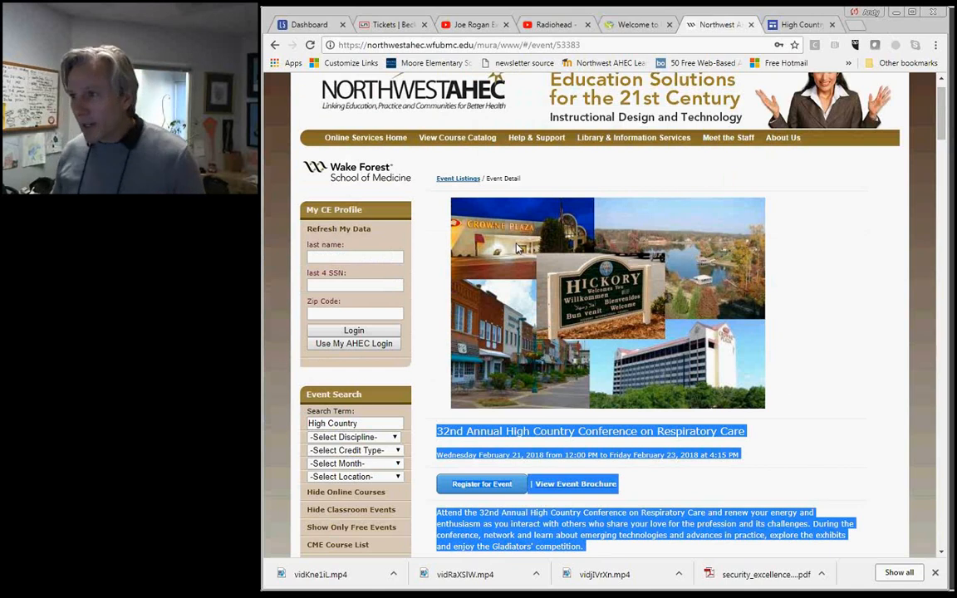
{"action": "scroll", "coordinate": [517, 248], "scroll_direction": "down", "scroll_amount": 3}
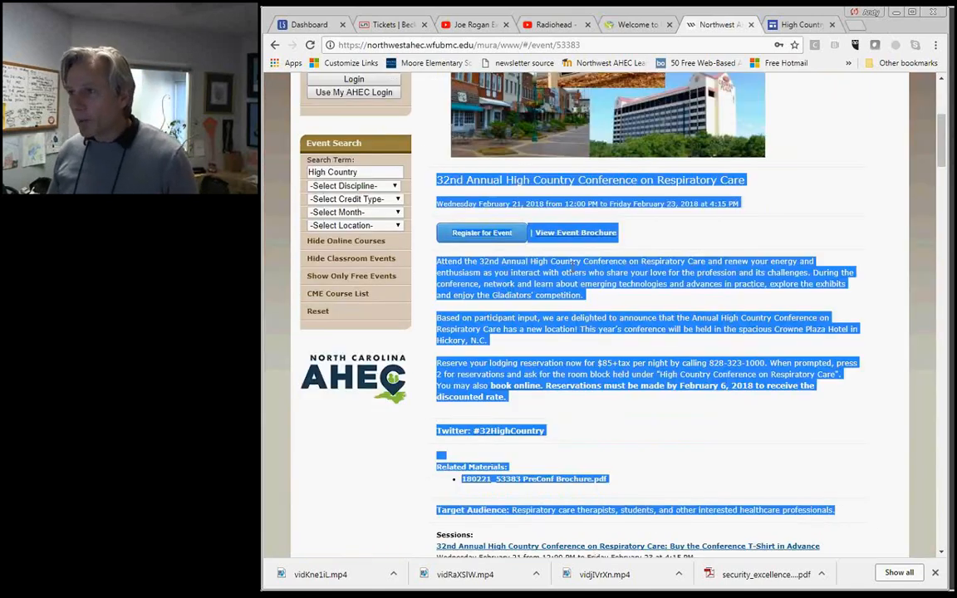
{"action": "scroll", "coordinate": [581, 292], "scroll_direction": "up", "scroll_amount": 1}
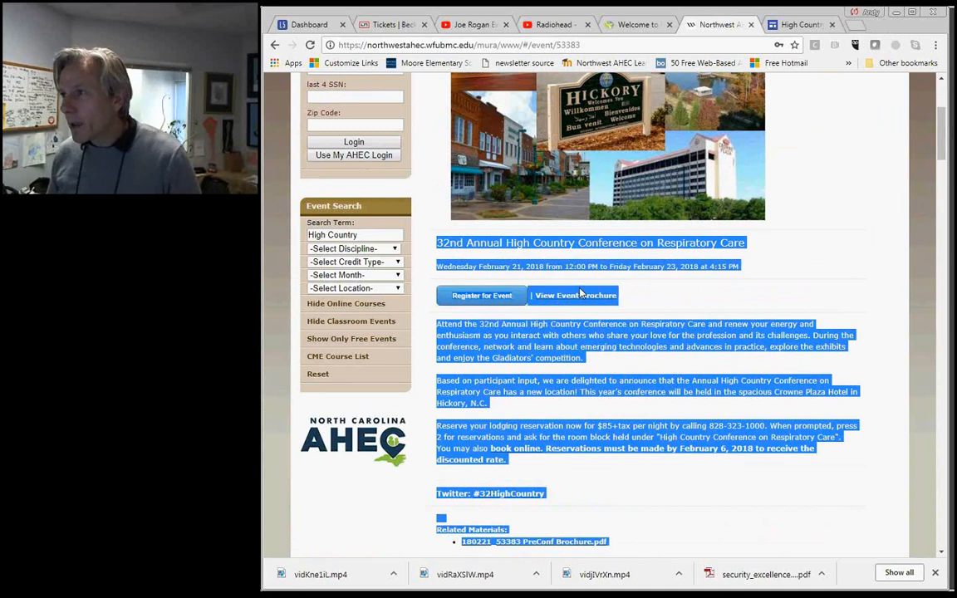
{"action": "scroll", "coordinate": [581, 292], "scroll_direction": "down", "scroll_amount": 1}
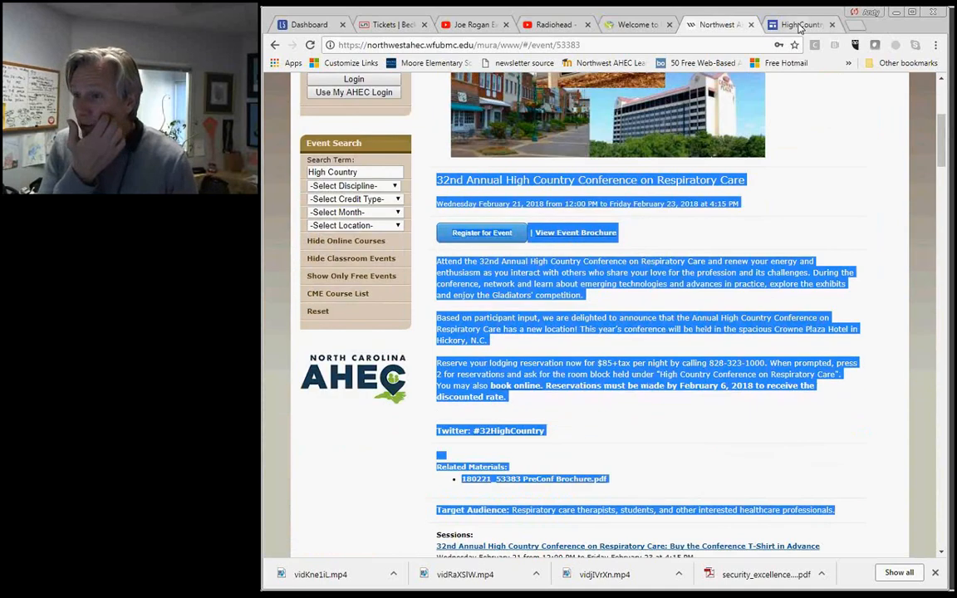
Switch to the High Country Conference page in Google Sites, review its event text, and show the options for viewing the published site
{"action": "left_click", "coordinate": [799, 26]}
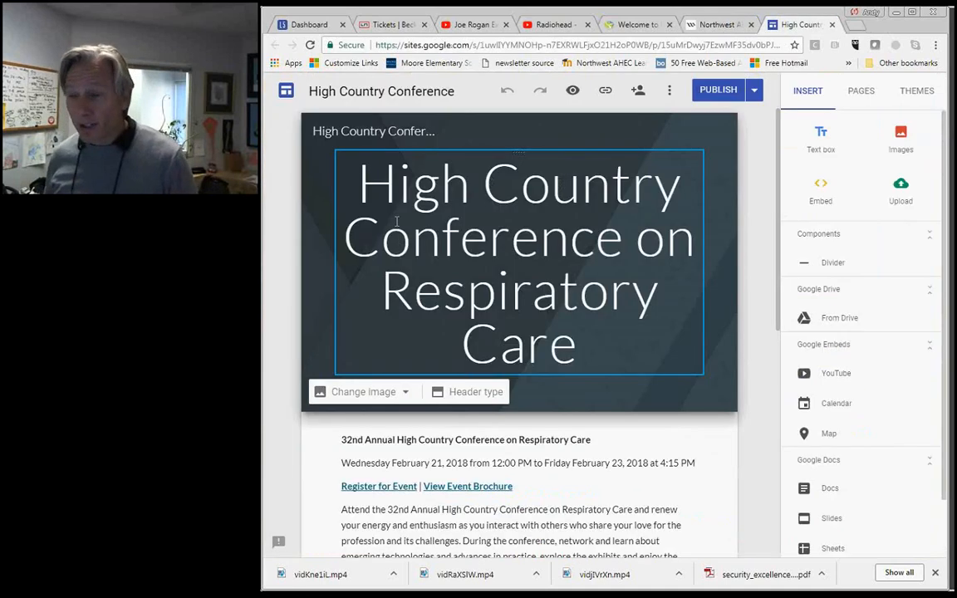
{"action": "scroll", "coordinate": [525, 220], "scroll_direction": "down", "scroll_amount": 1}
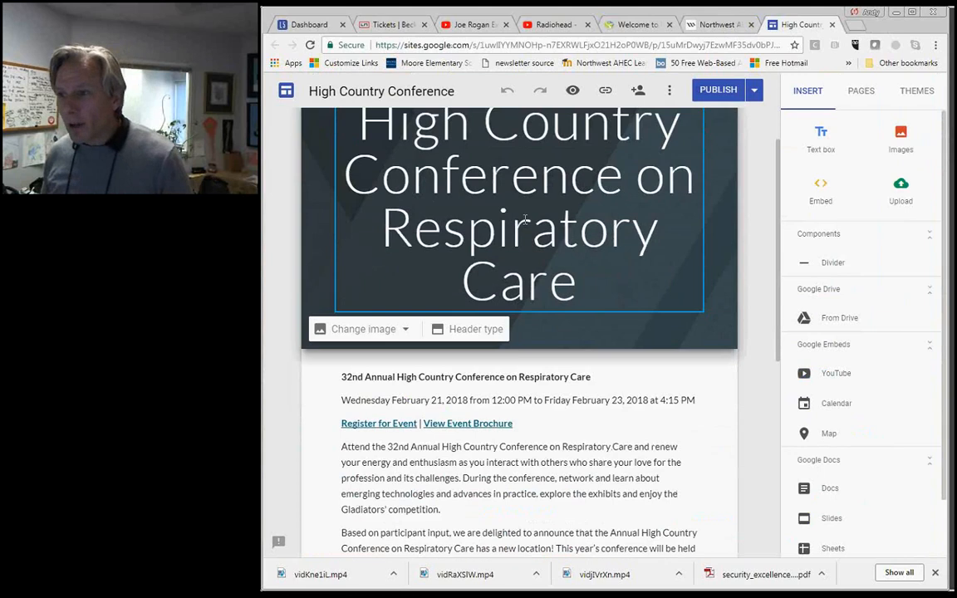
{"action": "scroll", "coordinate": [525, 220], "scroll_direction": "down", "scroll_amount": 2}
{"action": "left_click", "coordinate": [425, 336]}
{"action": "scroll", "coordinate": [426, 337], "scroll_direction": "down", "scroll_amount": 1}
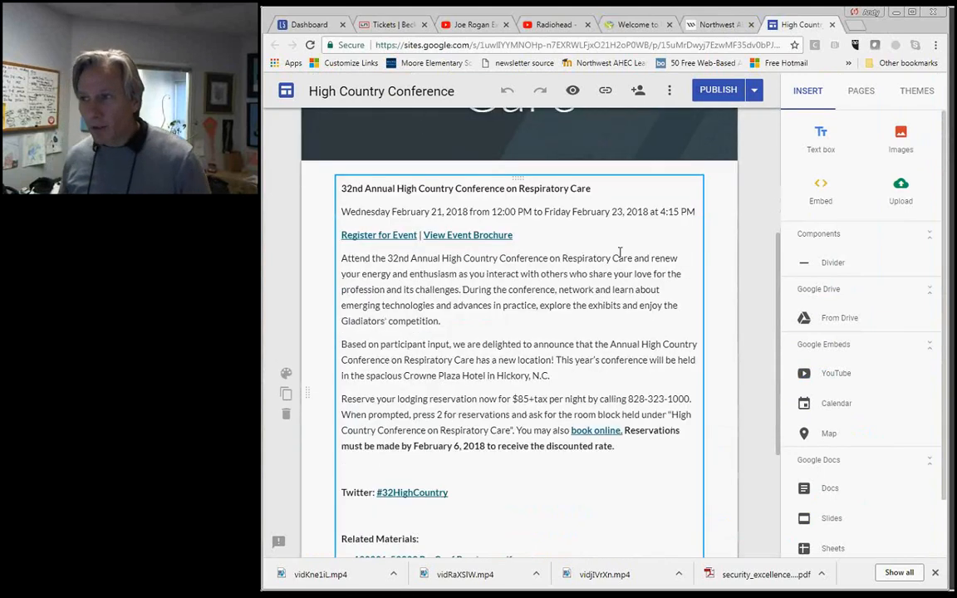
{"action": "scroll", "coordinate": [618, 251], "scroll_direction": "up", "scroll_amount": 4}
{"action": "left_click", "coordinate": [577, 225]}
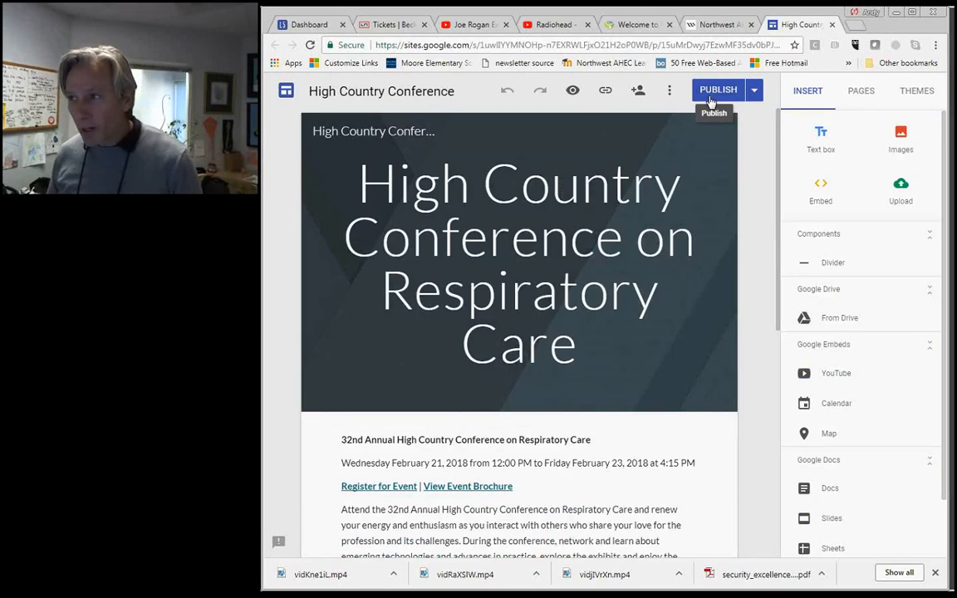
{"action": "left_click", "coordinate": [753, 95]}
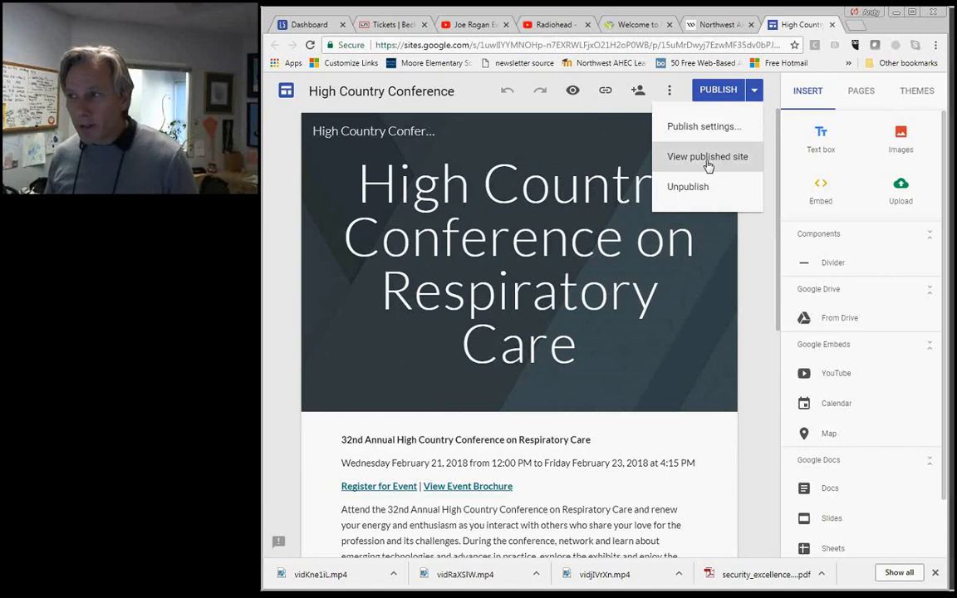
Return to Lumen5, look at the URL entry for creating a video, and open the rendered 32nd Annual High Country Conference video from the dashboard
{"action": "left_click", "coordinate": [330, 26]}
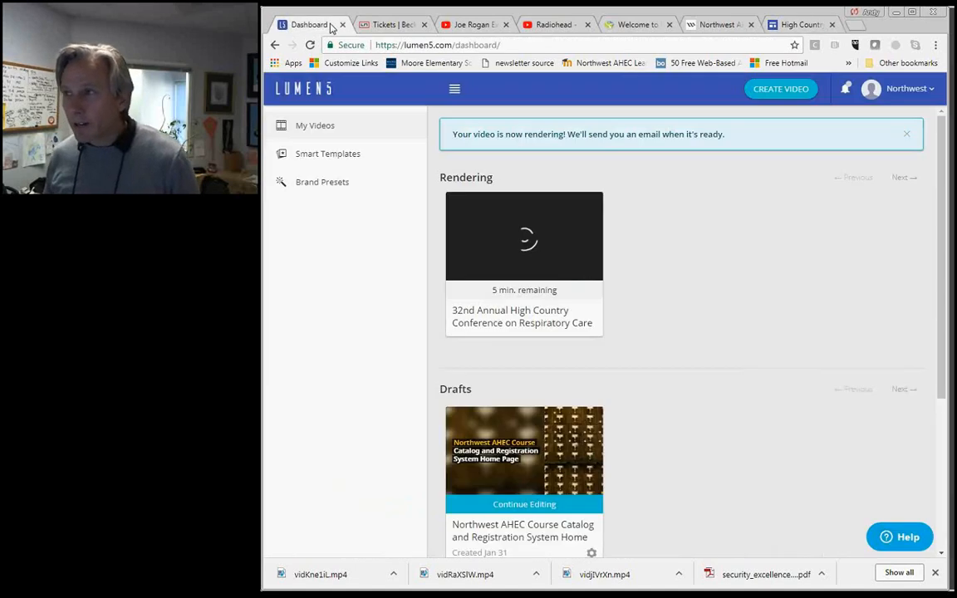
{"action": "left_click", "coordinate": [785, 90]}
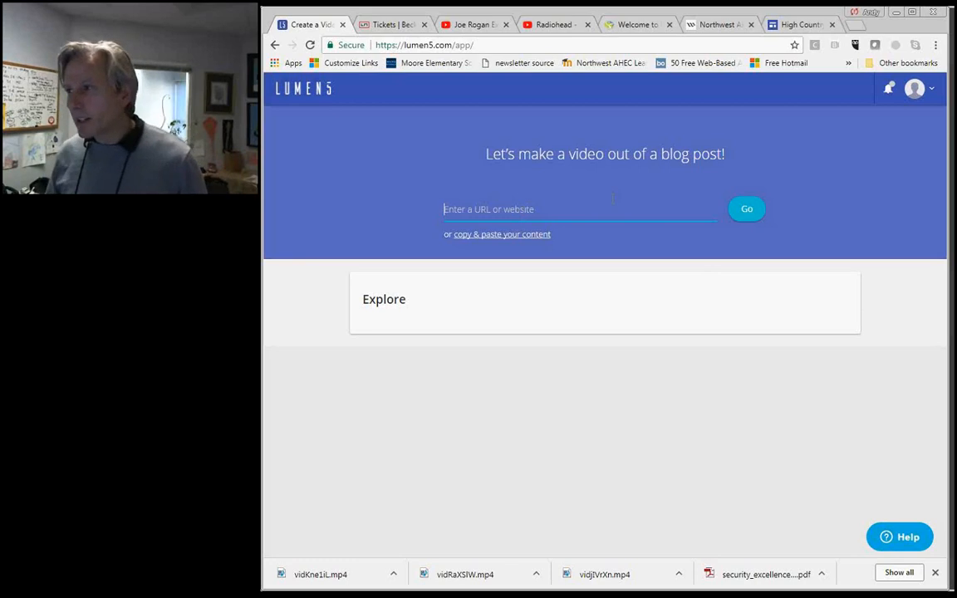
{"action": "left_click", "coordinate": [276, 45]}
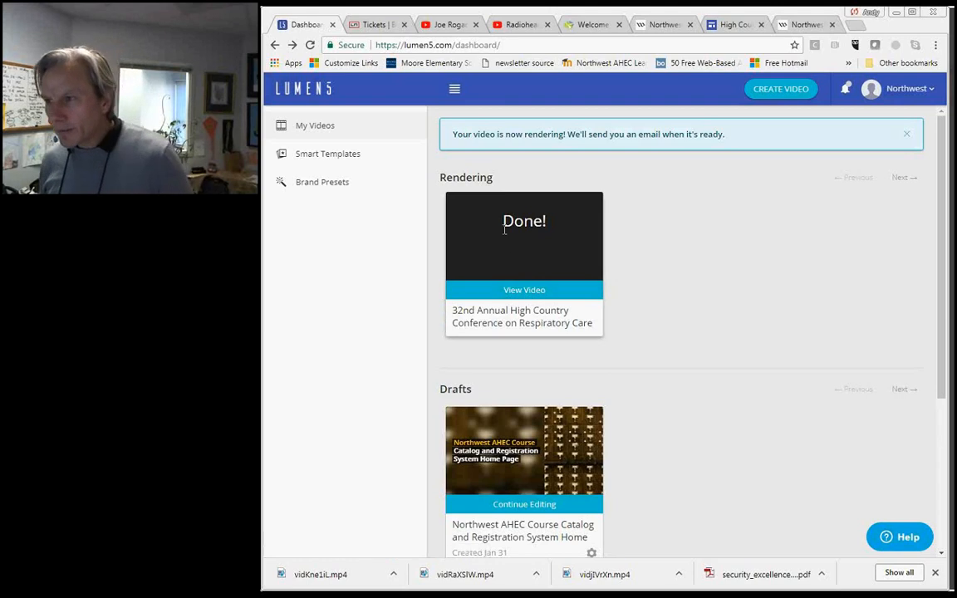
{"action": "left_click", "coordinate": [521, 292]}
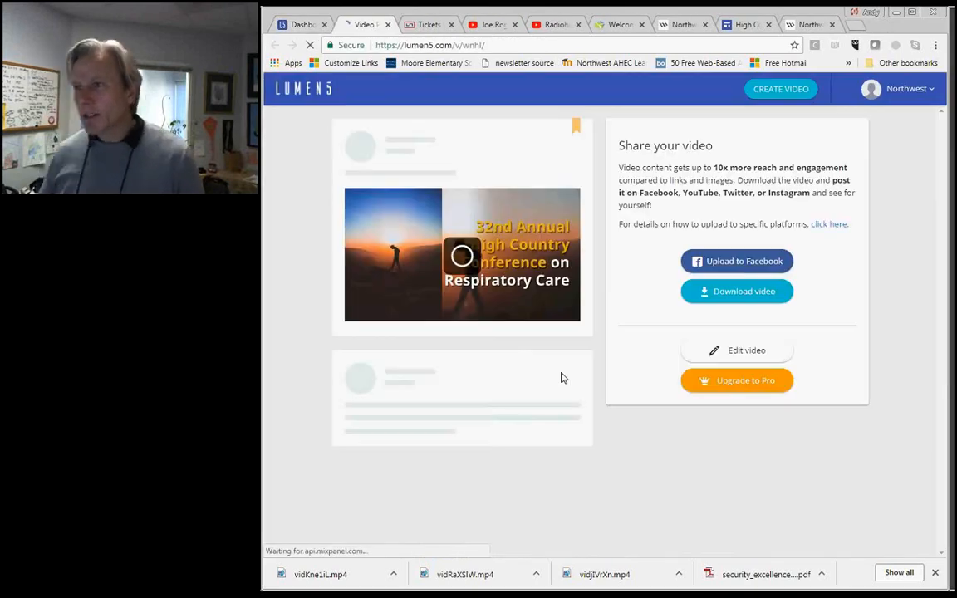